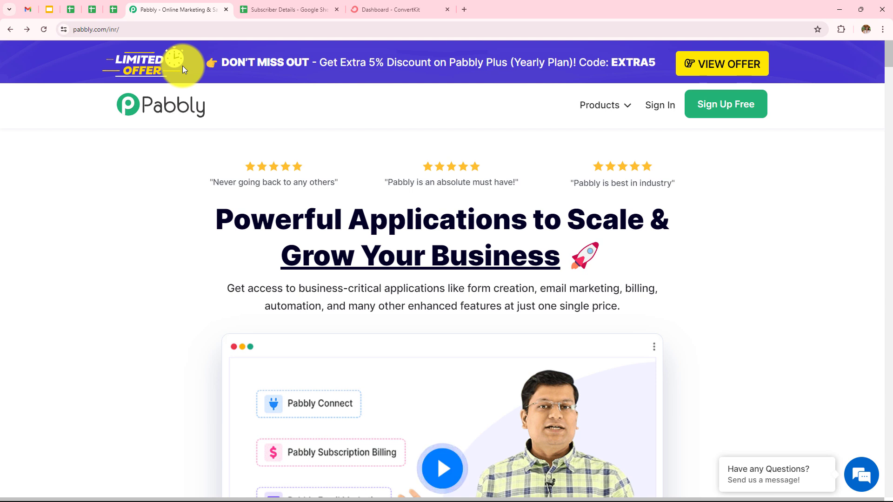
# Step: Sign in to Pabbly from its home page and open the Pabbly Connect dashboard
pyautogui.click(135, 29)
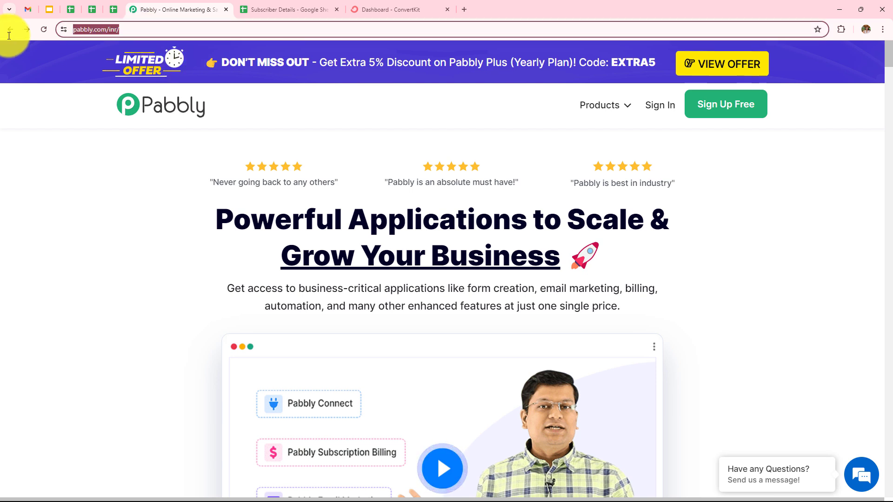
pyautogui.click(113, 139)
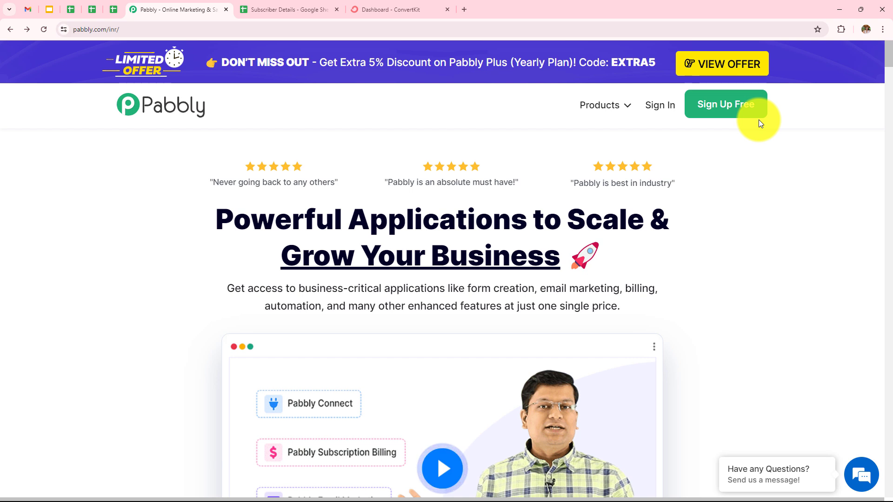
pyautogui.click(658, 113)
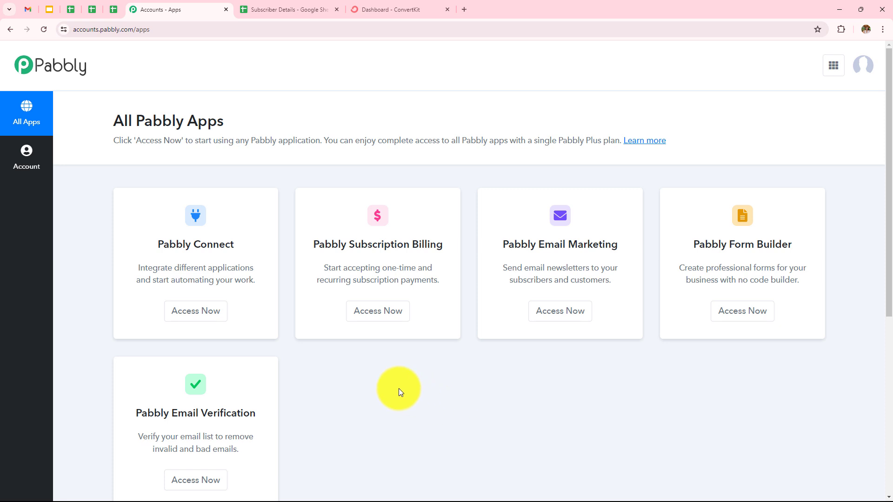
pyautogui.click(213, 319)
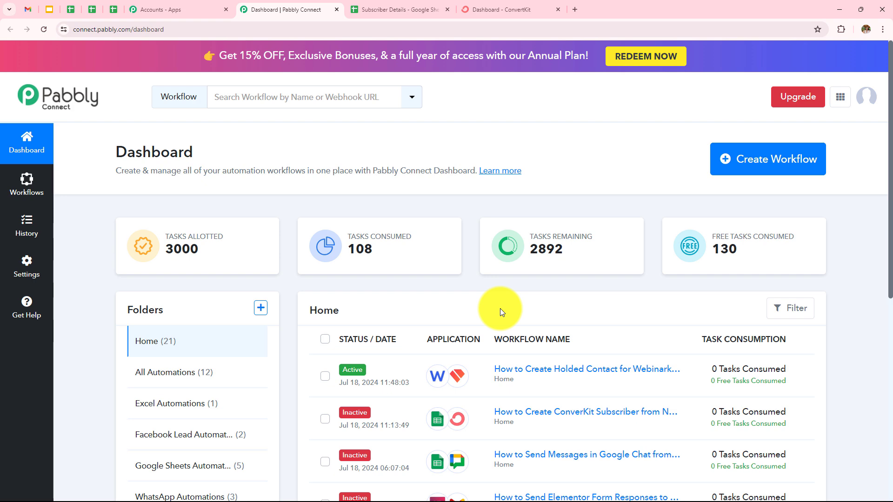
pyautogui.scroll(-4, 500, 309)
pyautogui.scroll(4, 500, 312)
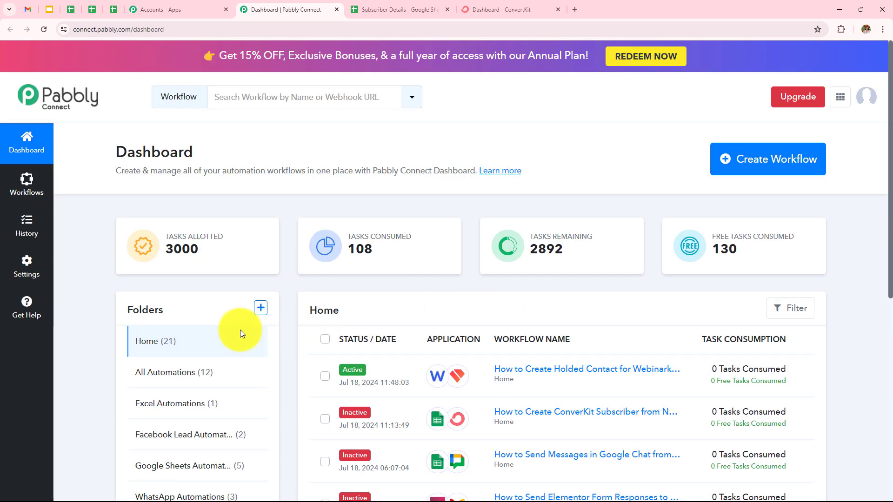
pyautogui.scroll(-3, 240, 330)
pyautogui.scroll(2, 214, 218)
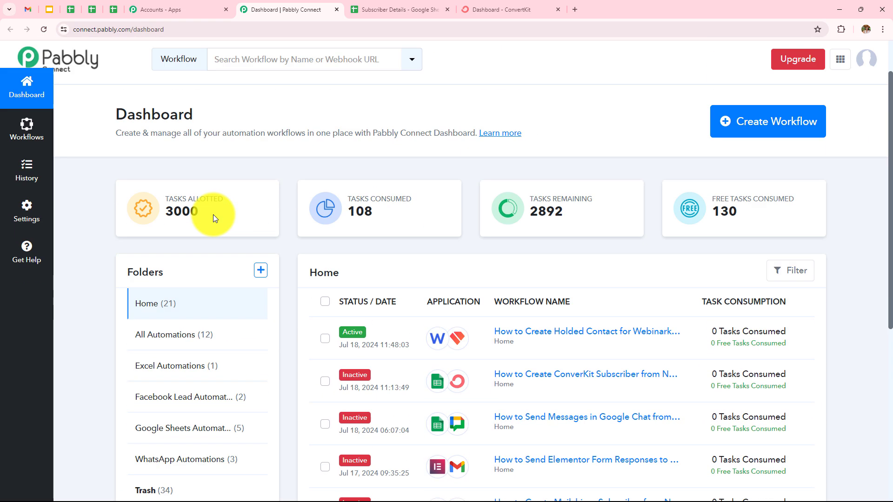
pyautogui.scroll(1, 213, 214)
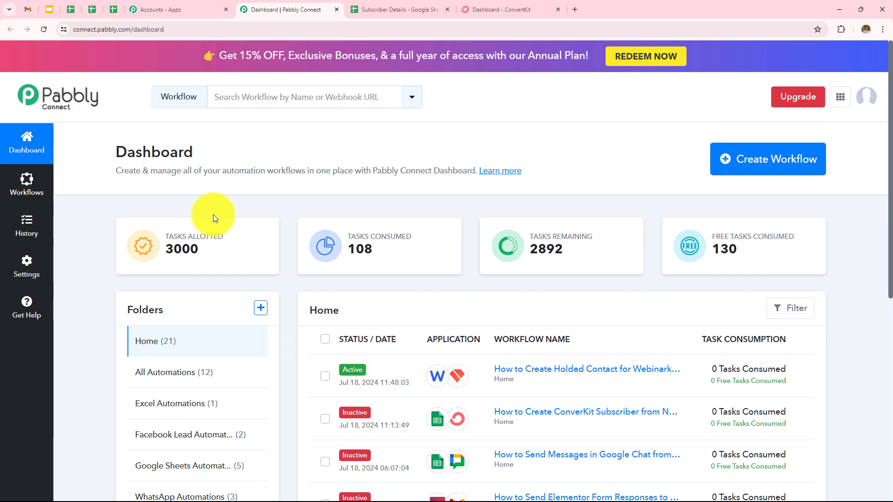
pyautogui.click(261, 308)
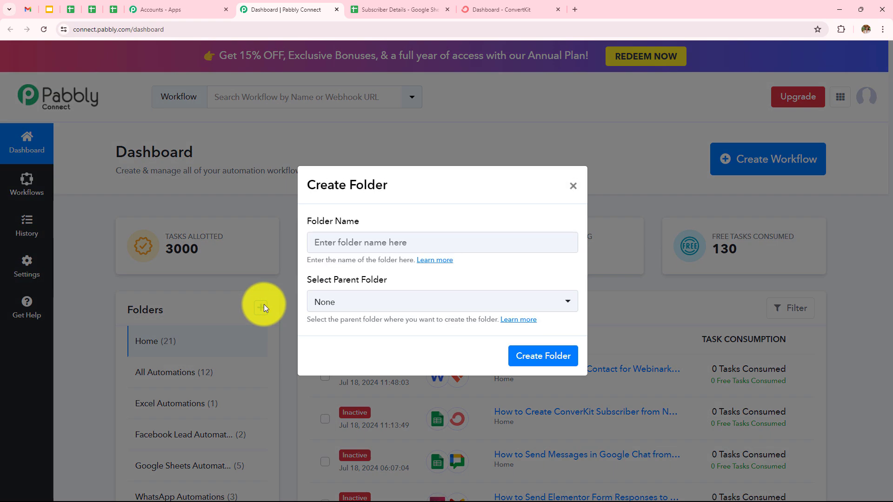
pyautogui.click(573, 186)
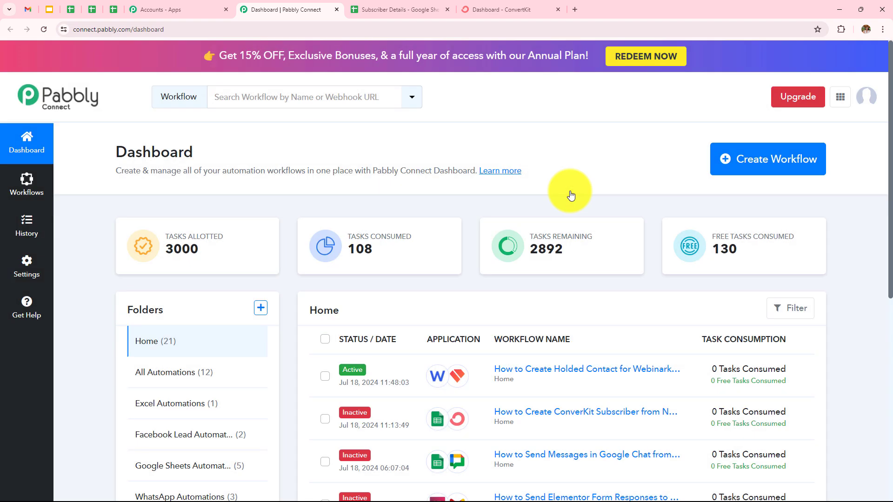
# Step: Create a workflow named "How to Create ConverKit Subscriber from New Google Sheets Tables Row" in the Google Sheets Automations folder
pyautogui.click(770, 161)
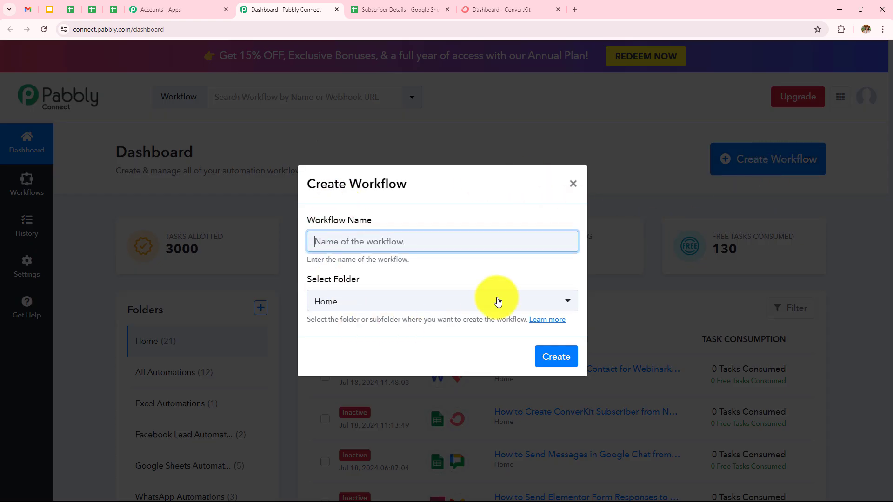
pyautogui.click(415, 239)
pyautogui.hotkey('ctrl', 'v')
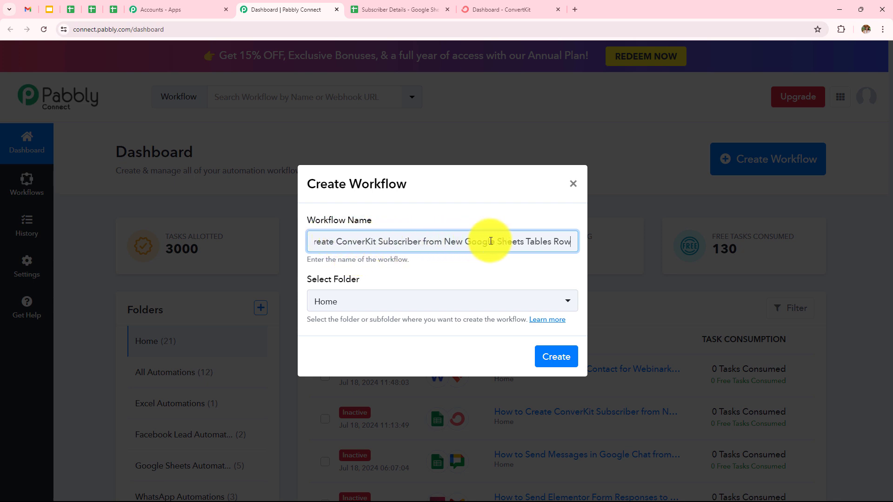
pyautogui.click(437, 297)
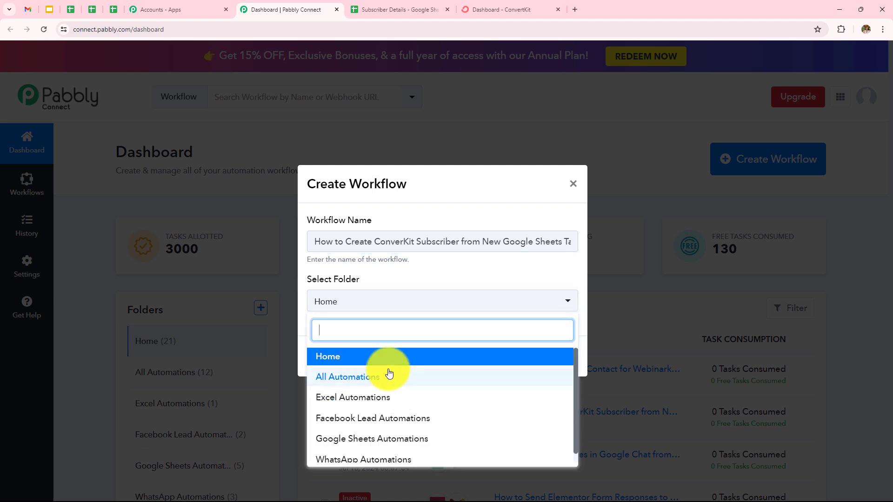
pyautogui.scroll(-1, 391, 388)
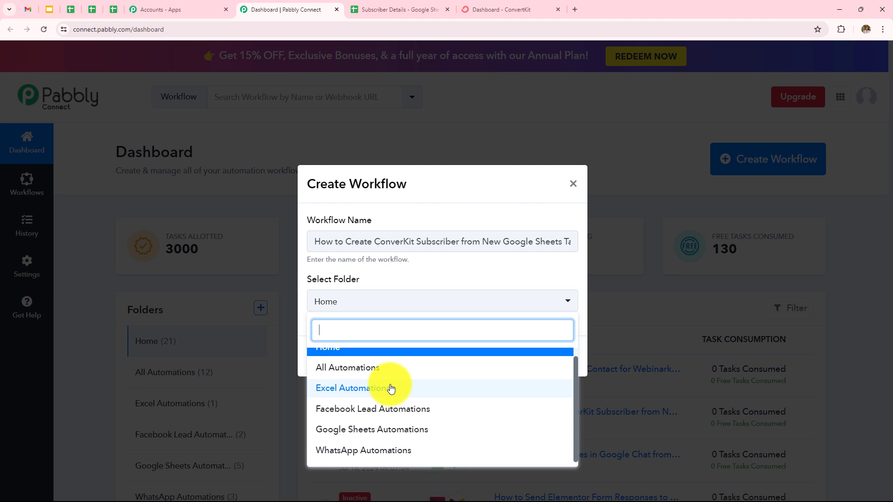
pyautogui.click(388, 429)
pyautogui.click(559, 361)
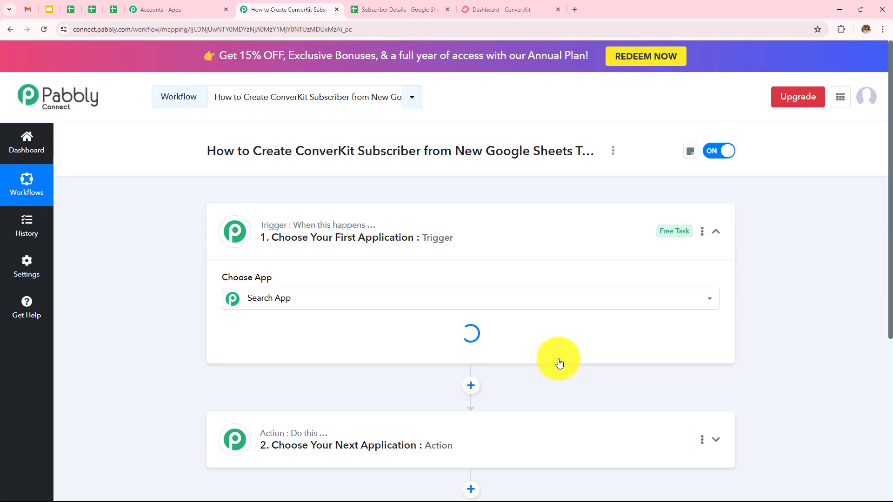
# Step: Set the workflow's trigger application to Google Sheets with the New or Updated Spreadsheet Row event
pyautogui.click(717, 225)
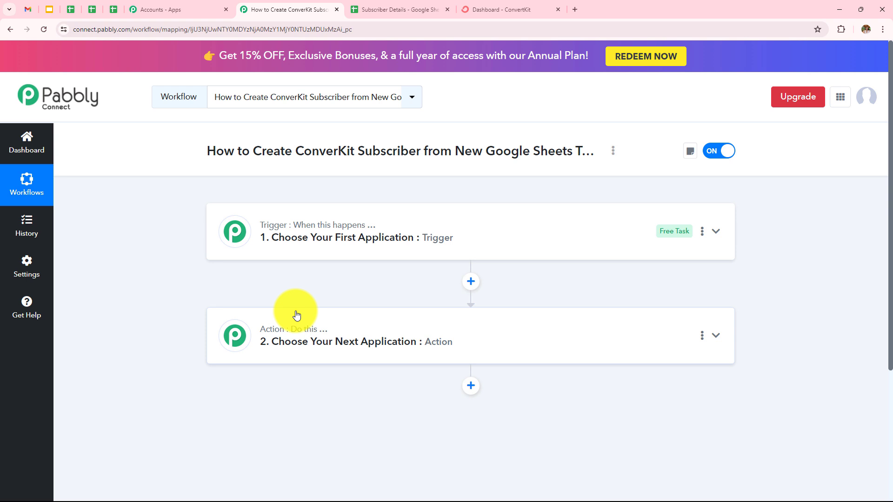
pyautogui.click(325, 247)
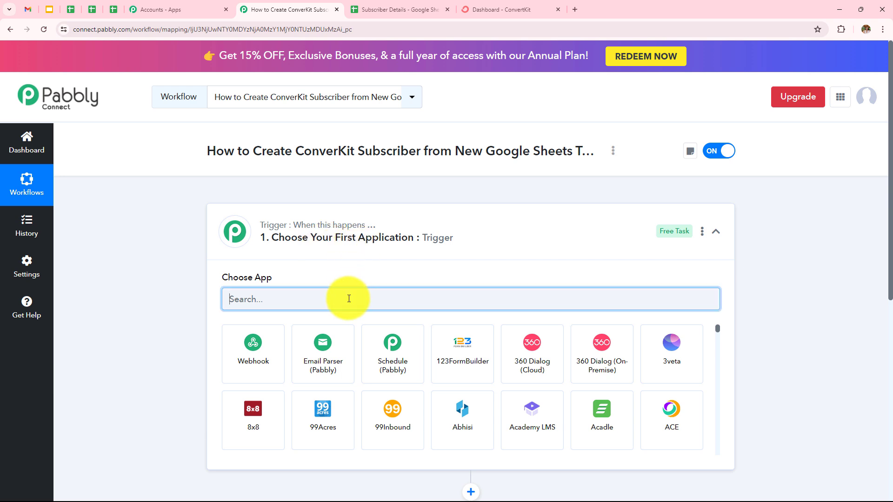
pyautogui.write('Googl')
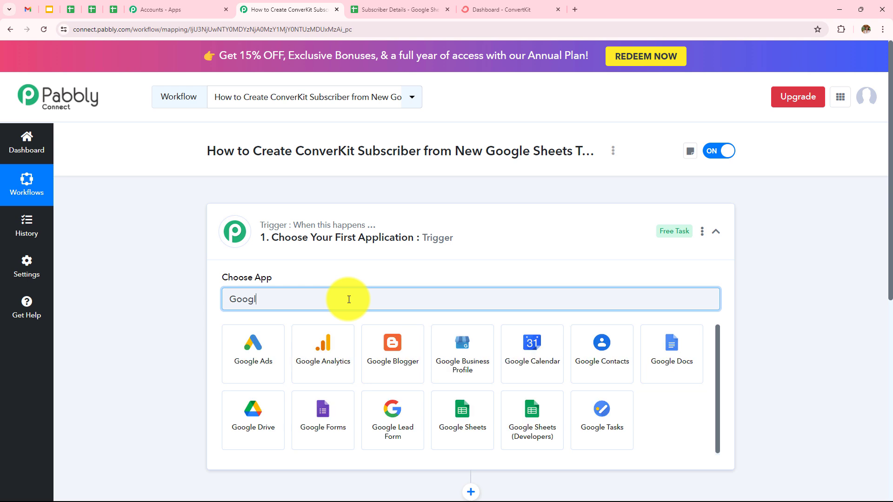
pyautogui.click(454, 416)
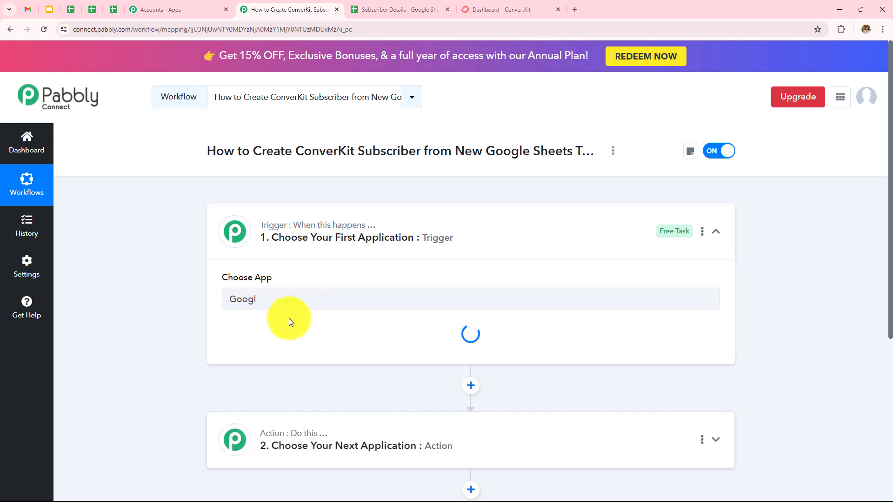
pyautogui.click(285, 345)
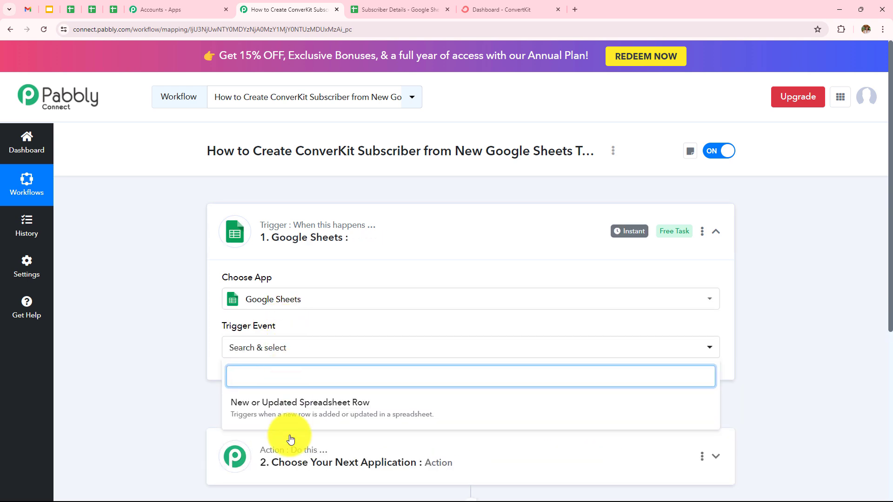
pyautogui.click(468, 408)
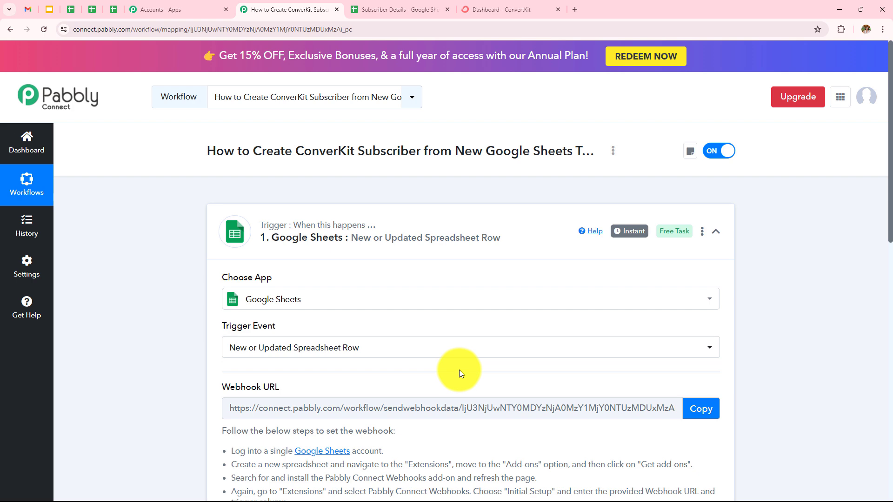
# Step: Switch to the Subscriber Details spreadsheet in Google Sheets and look up the Pabbly Connect Webhooks add-on in the Google Workspace Marketplace
pyautogui.scroll(-4, 459, 370)
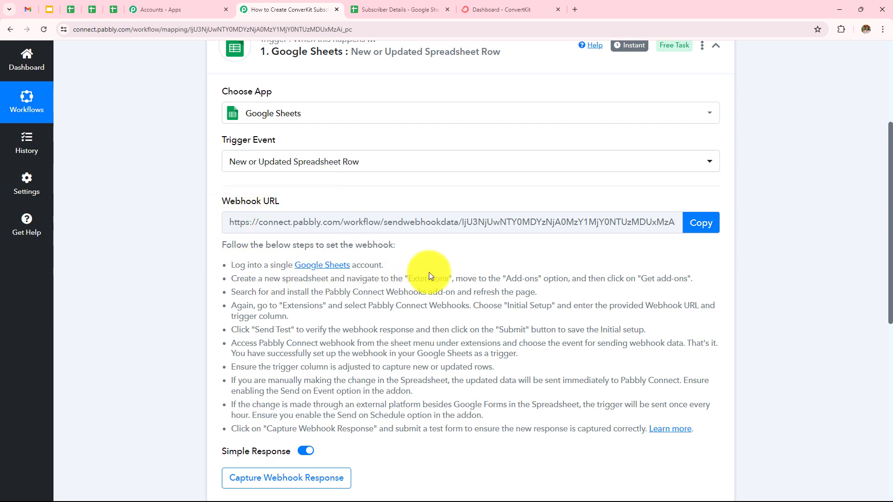
pyautogui.click(403, 2)
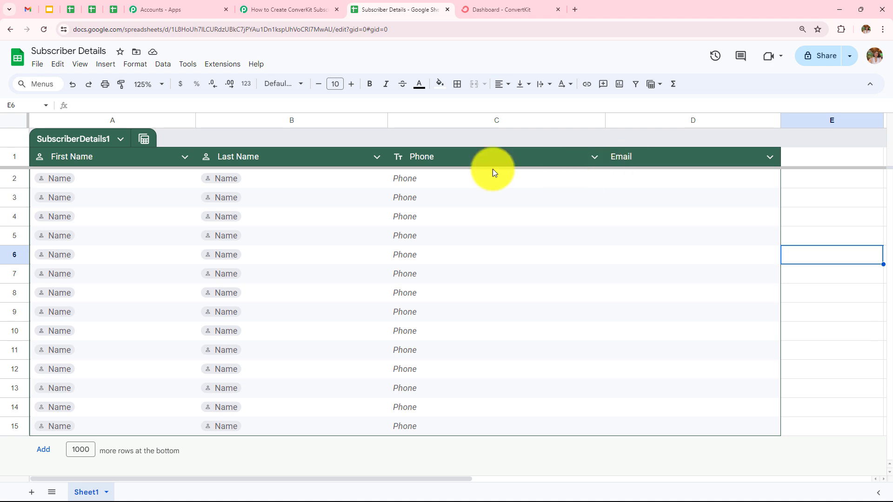
pyautogui.click(218, 64)
pyautogui.moveTo(225, 81)
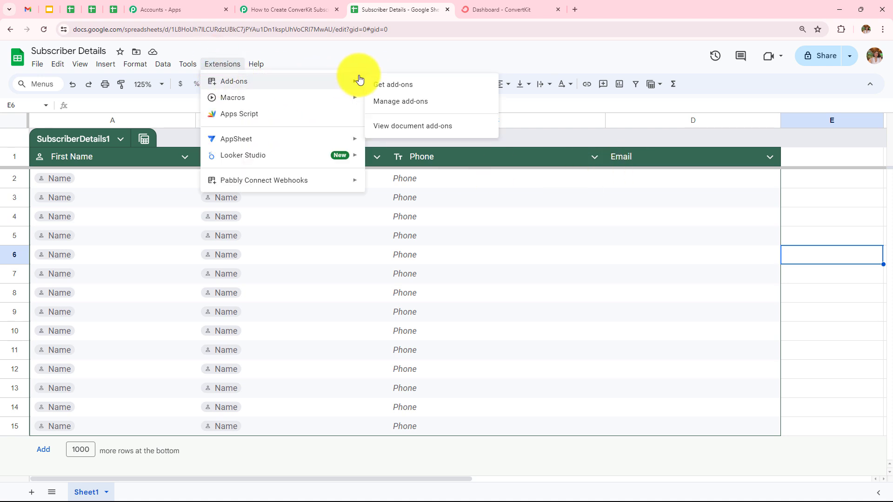
pyautogui.click(373, 85)
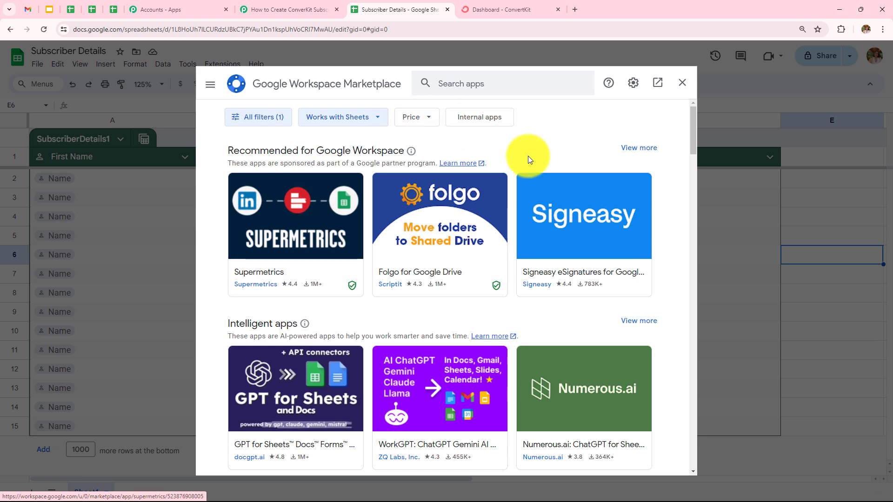
pyautogui.click(491, 82)
pyautogui.write('Pabbly')
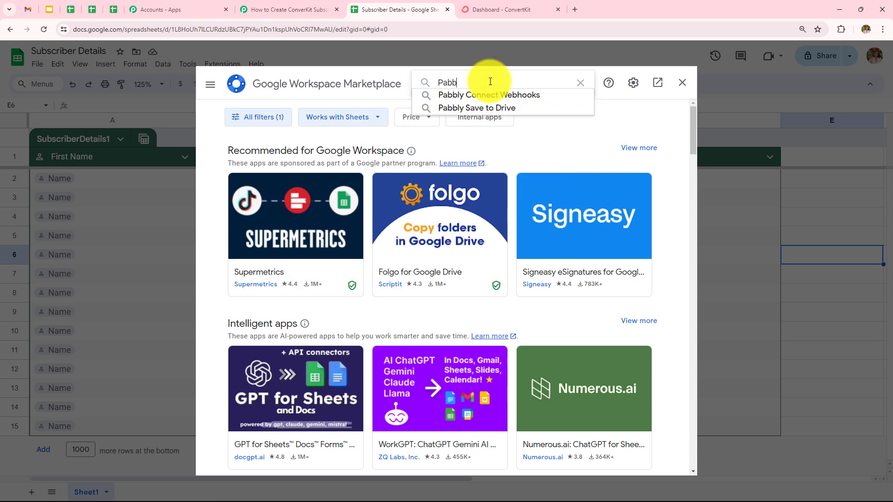
pyautogui.click(488, 98)
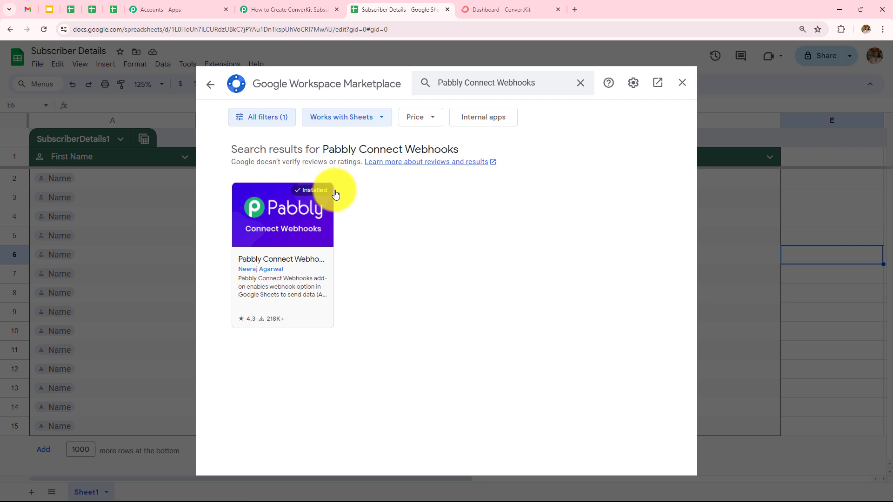
pyautogui.click(682, 82)
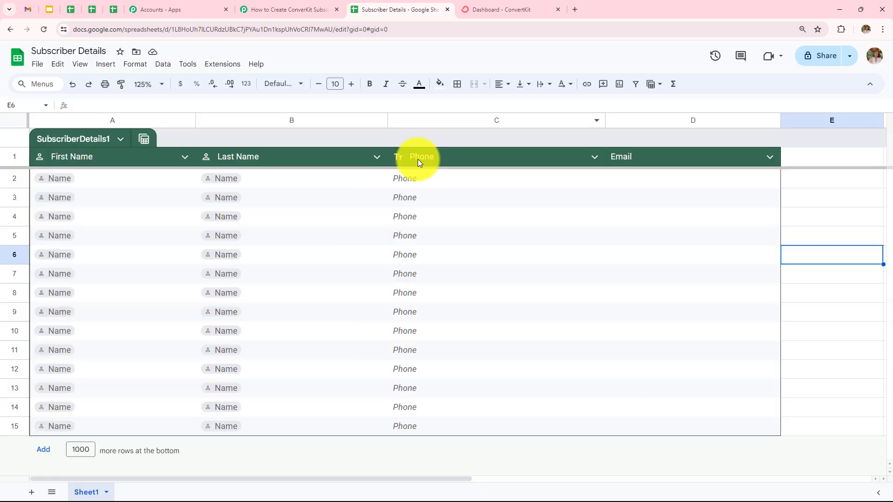
# Step: Open the Initial Setup of the Pabbly Connect Webhooks add-on for Sheet1
pyautogui.click(236, 65)
pyautogui.moveTo(288, 183)
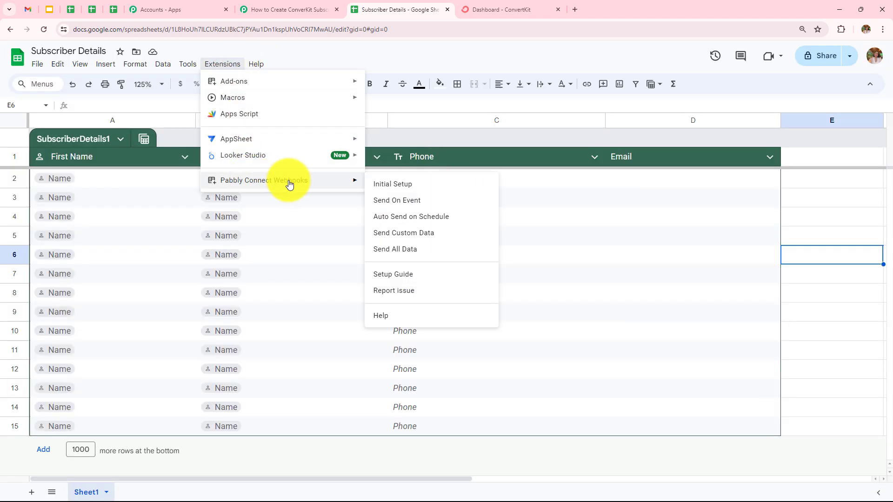
pyautogui.click(403, 185)
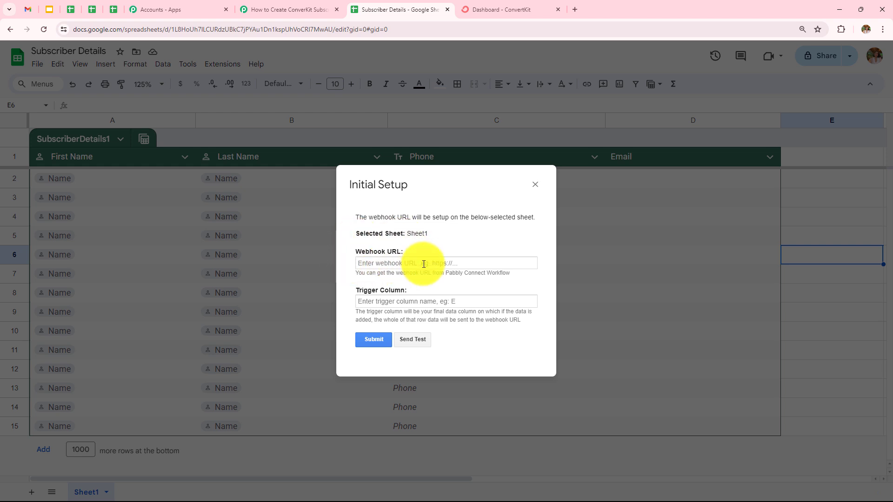
# Step: Copy the webhook URL from the Pabbly Connect workflow's Google Sheets trigger into the add-on's Initial Setup in the Subscriber Details spreadsheet
pyautogui.click(288, 9)
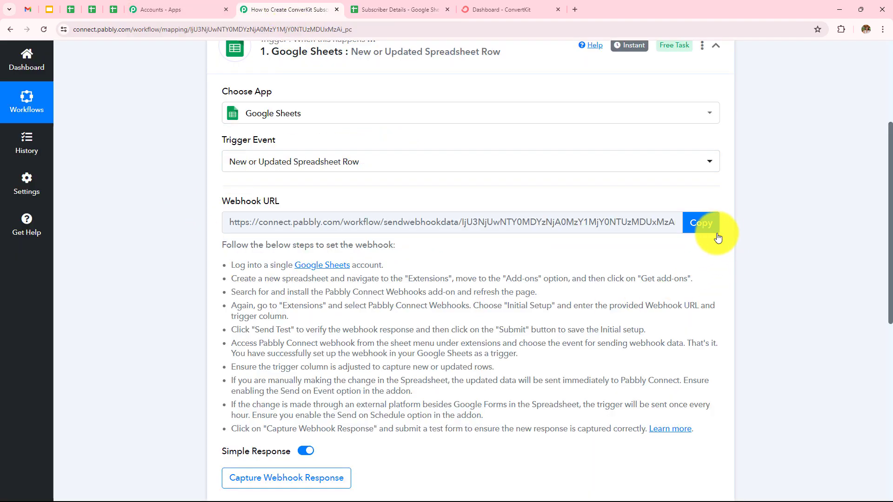
pyautogui.click(703, 224)
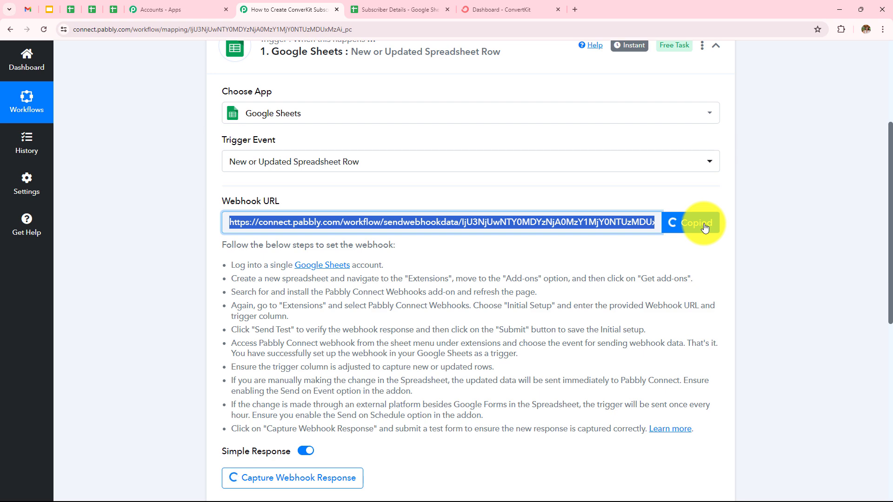
pyautogui.click(419, 10)
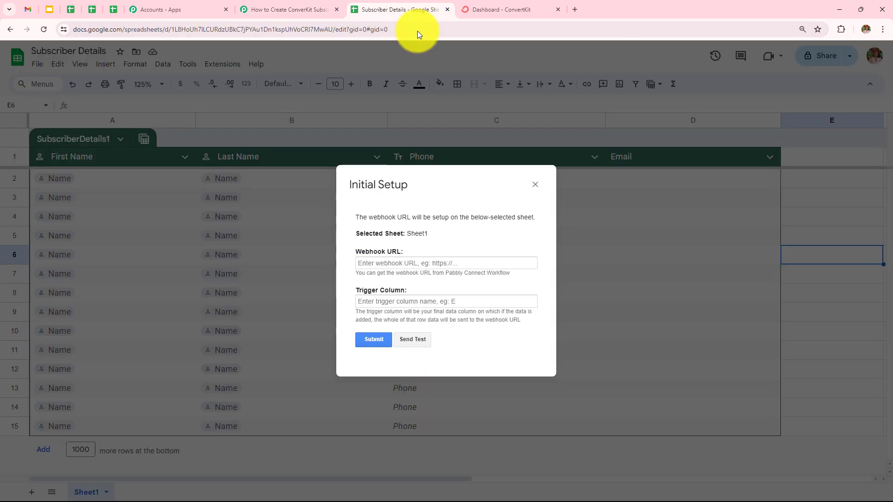
pyautogui.click(428, 262)
pyautogui.hotkey('ctrl', 'v')
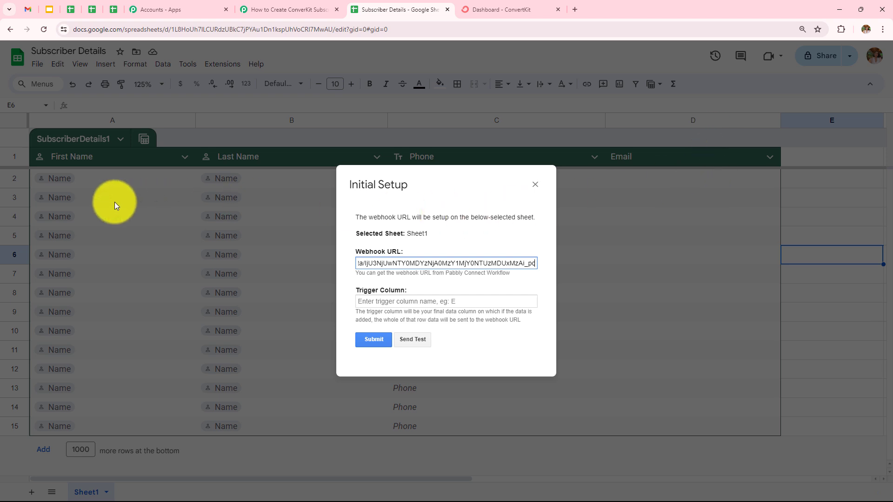
# Step: Set the trigger column to d, submit the Initial Setup and close it
pyautogui.click(443, 302)
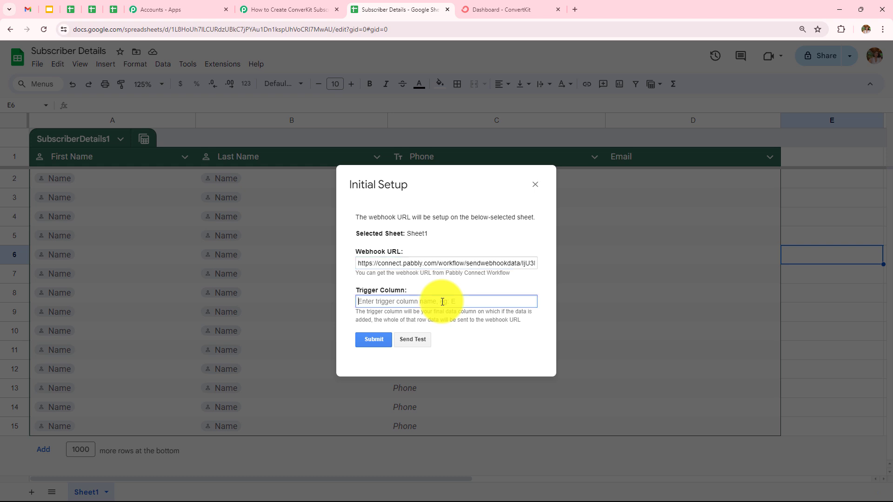
pyautogui.write('d')
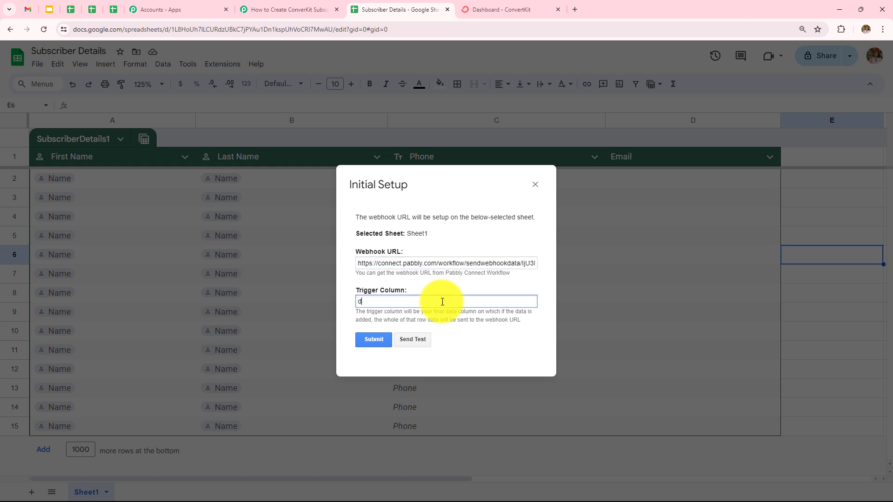
pyautogui.click(374, 340)
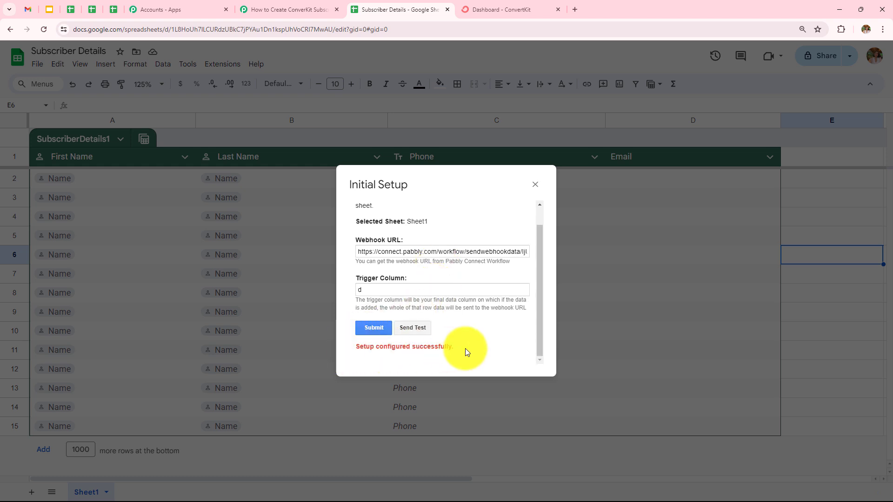
pyautogui.click(535, 184)
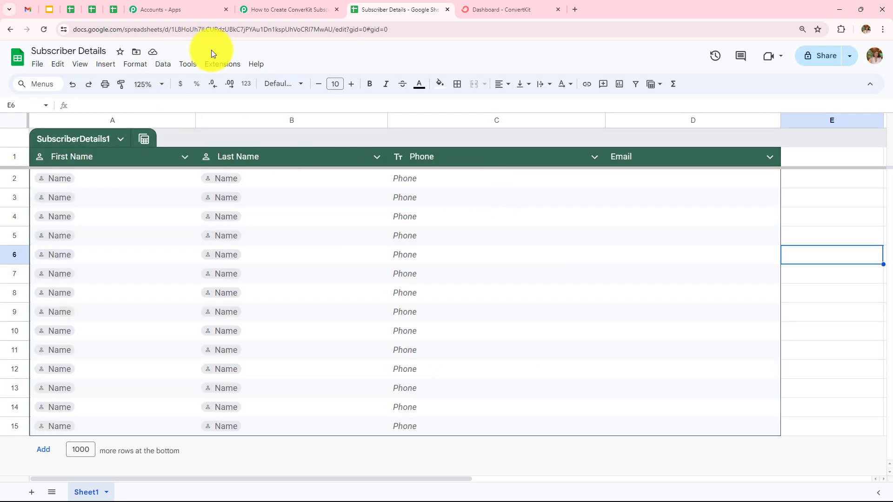
# Step: Enable Send On Event in the Pabbly Connect Webhooks add-on and check the trigger's webhook response status in the Pabbly Connect workflow
pyautogui.click(218, 64)
pyautogui.moveTo(249, 177)
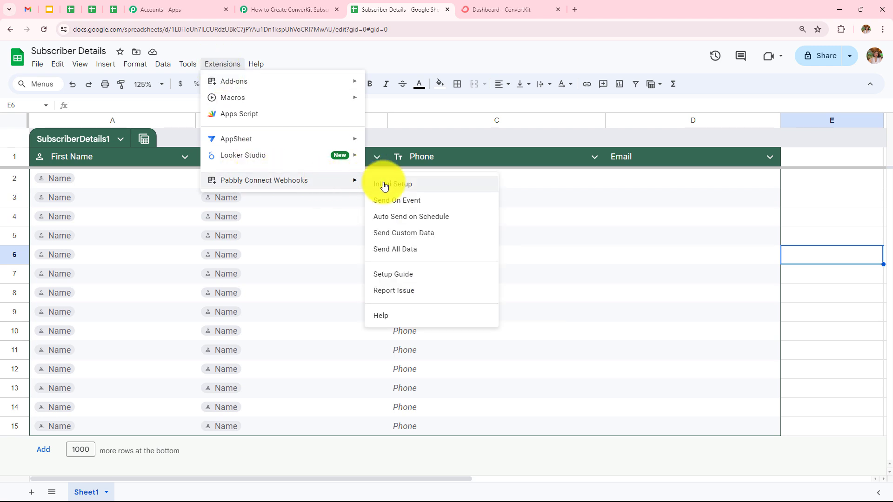
pyautogui.click(389, 201)
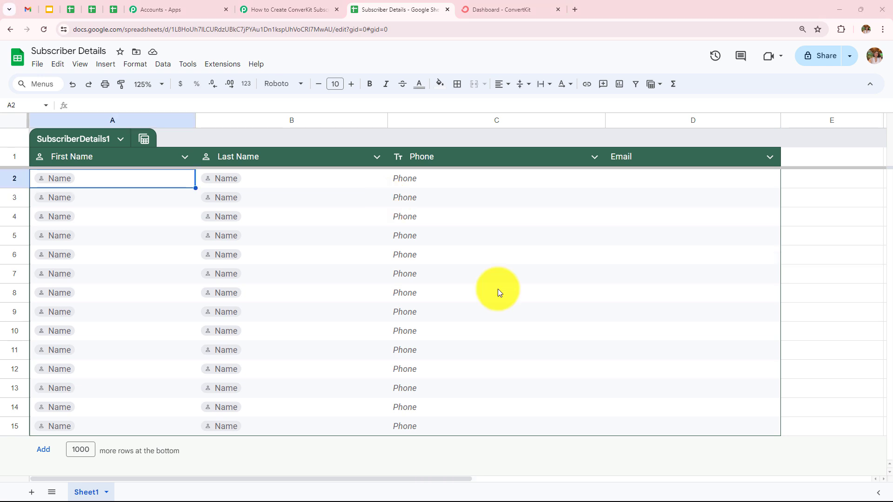
pyautogui.click(297, 9)
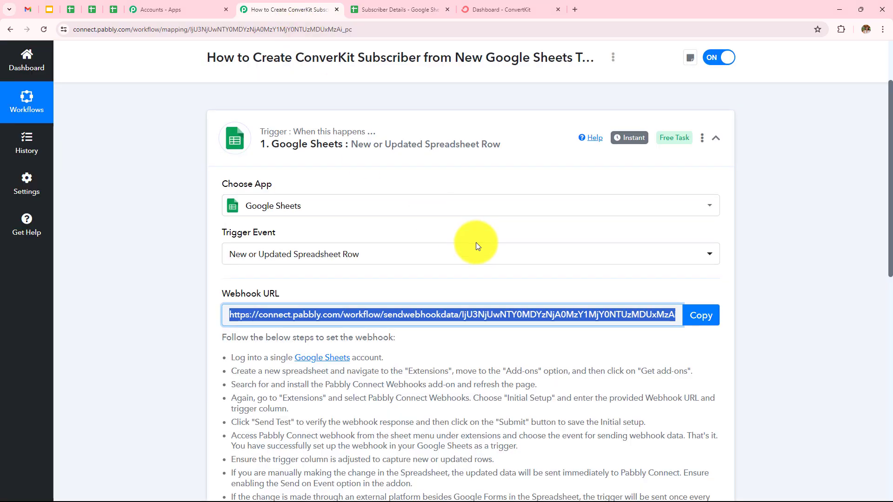
pyautogui.scroll(-4, 476, 242)
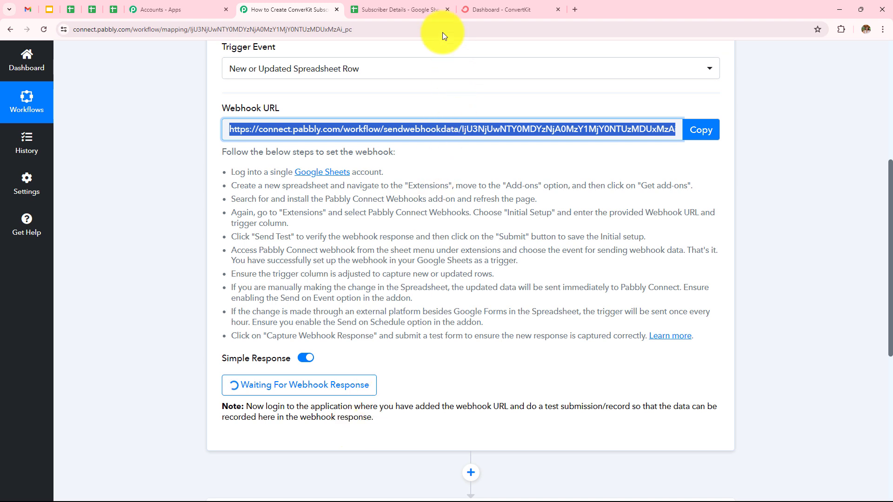
# Step: In the Subscriber Details spreadsheet, fill row 2 with a test subscriber's first name, last name, phone number and email
pyautogui.click(399, 4)
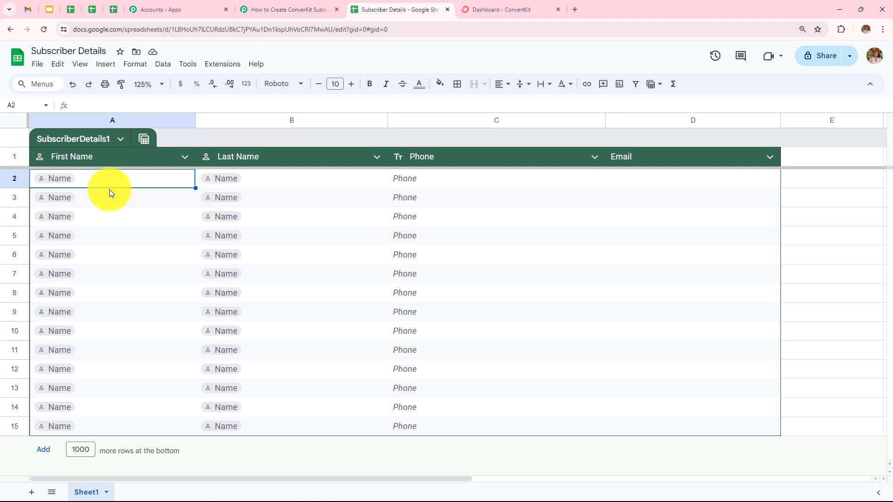
pyautogui.write('Smart')
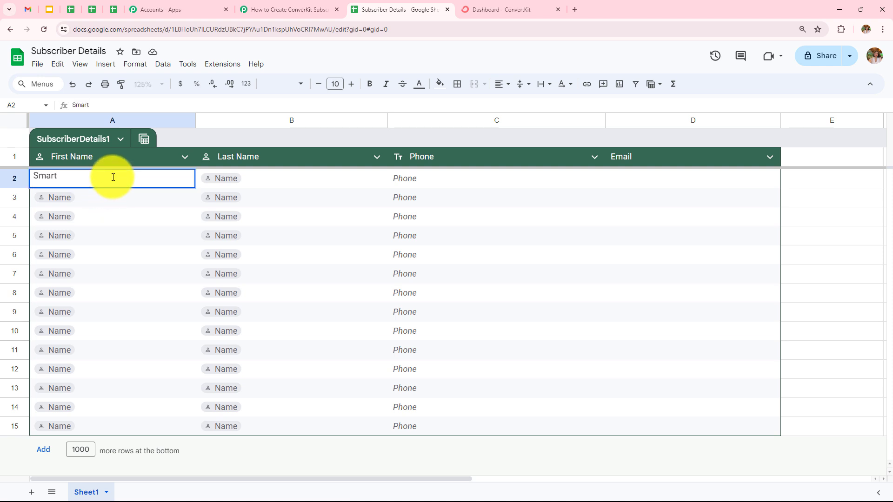
pyautogui.click(279, 179)
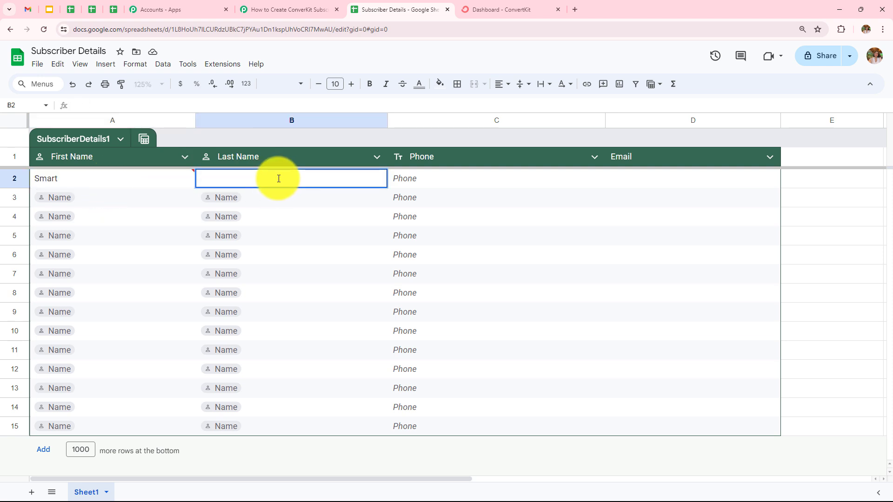
pyautogui.write('Dummy')
pyautogui.click(425, 180)
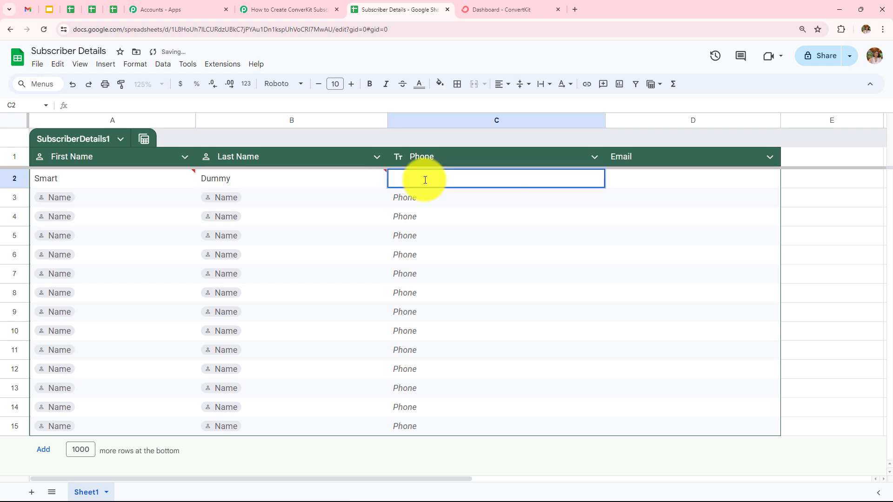
pyautogui.write('9191919191')
pyautogui.doubleClick(665, 180)
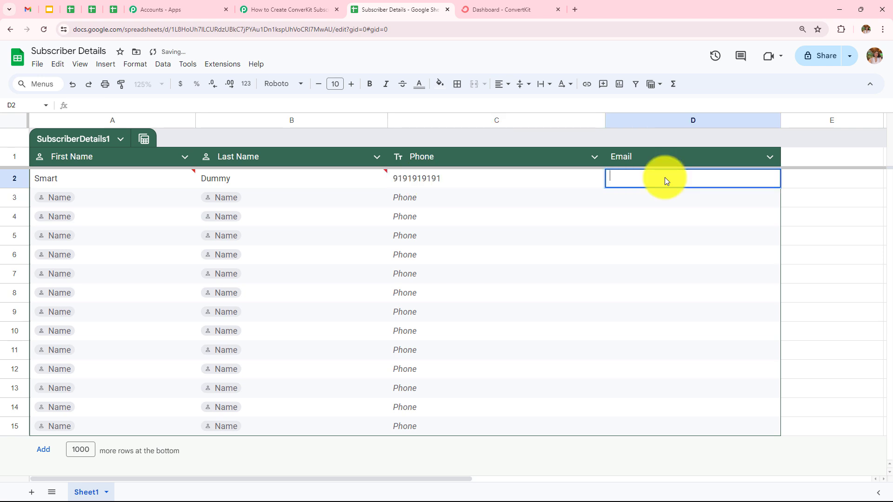
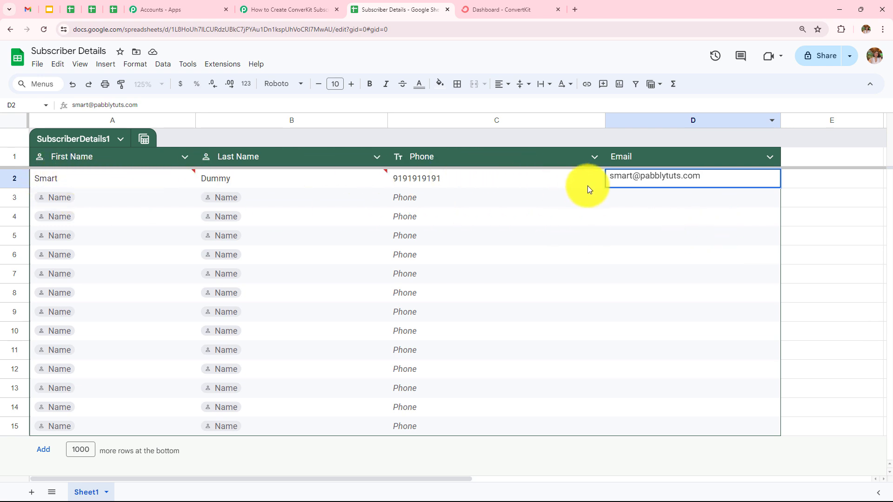
pyautogui.press('Return')
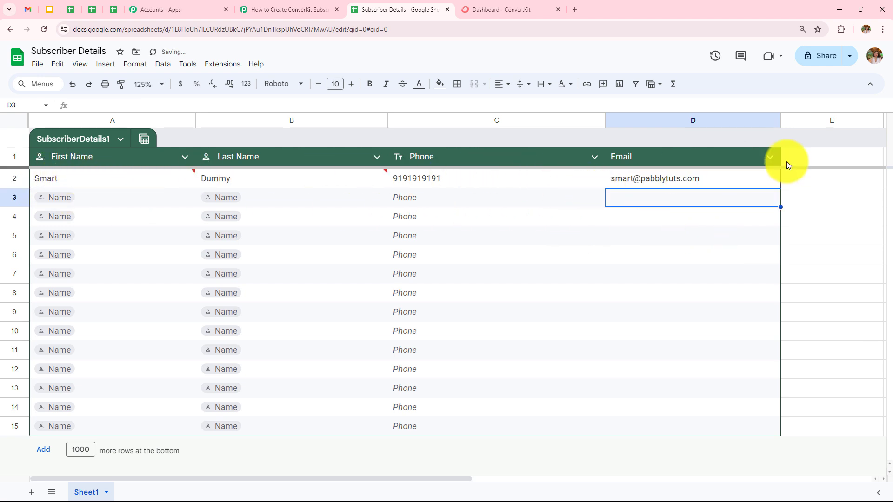
pyautogui.click(842, 203)
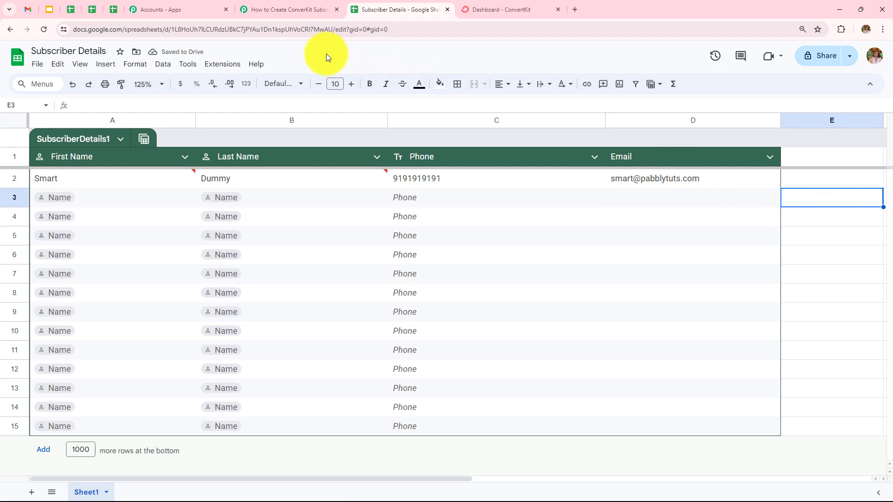
# Step: Review the trigger's received response in Pabbly Connect and set the action application to ConvertKit with the Add Subscriber to a Sequence event
pyautogui.click(285, 13)
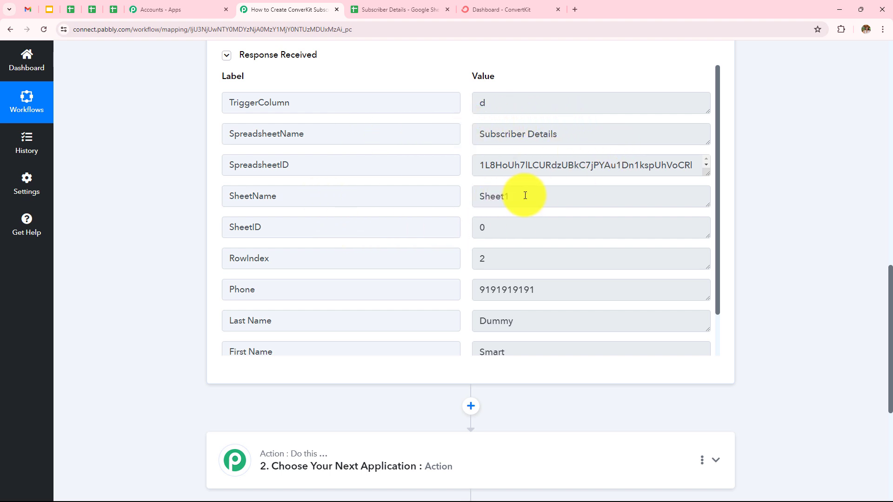
pyautogui.scroll(-1, 524, 195)
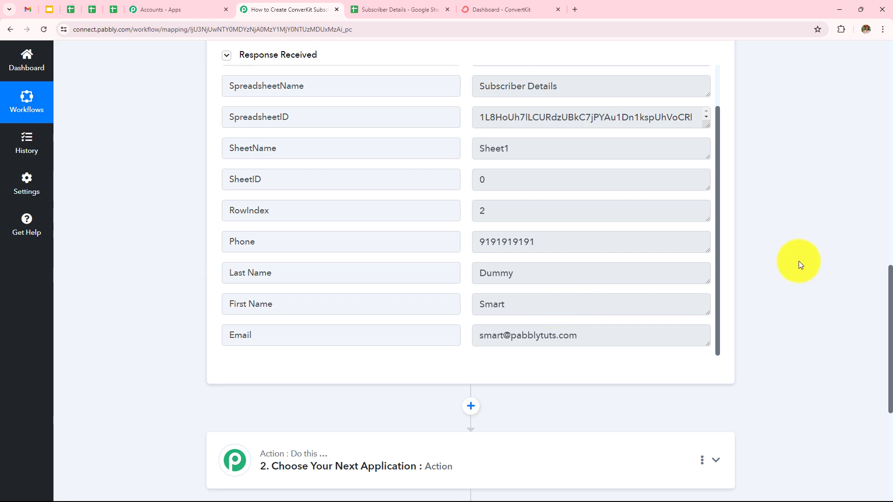
pyautogui.scroll(-3, 798, 261)
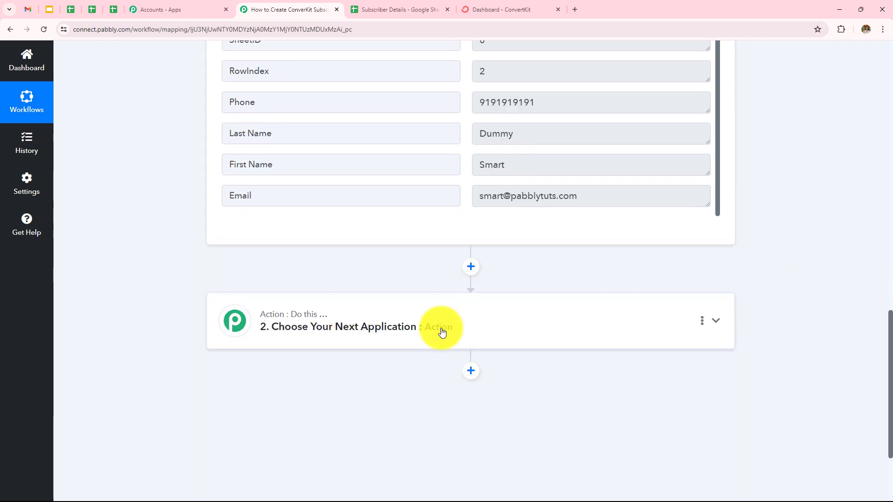
pyautogui.click(442, 331)
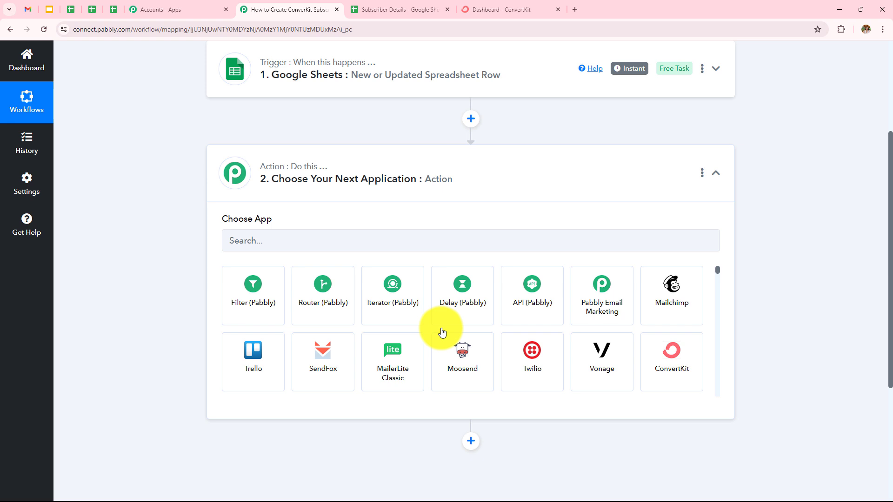
pyautogui.click(349, 235)
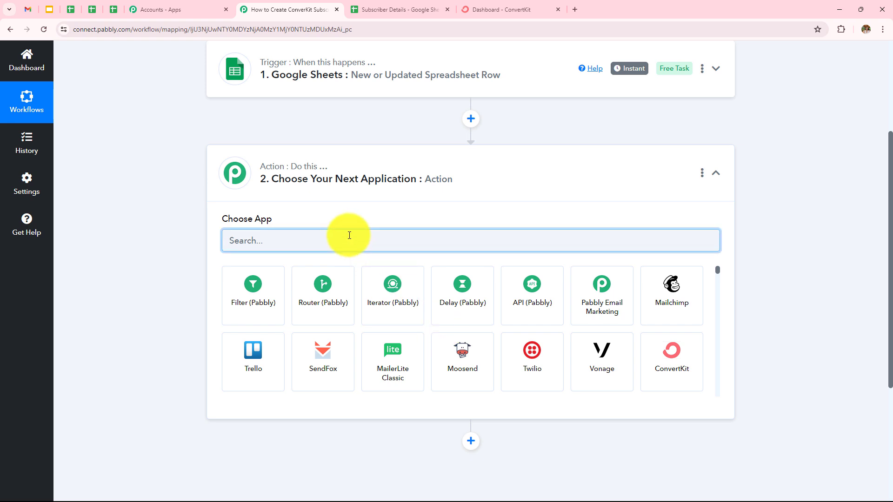
pyautogui.write('Conver')
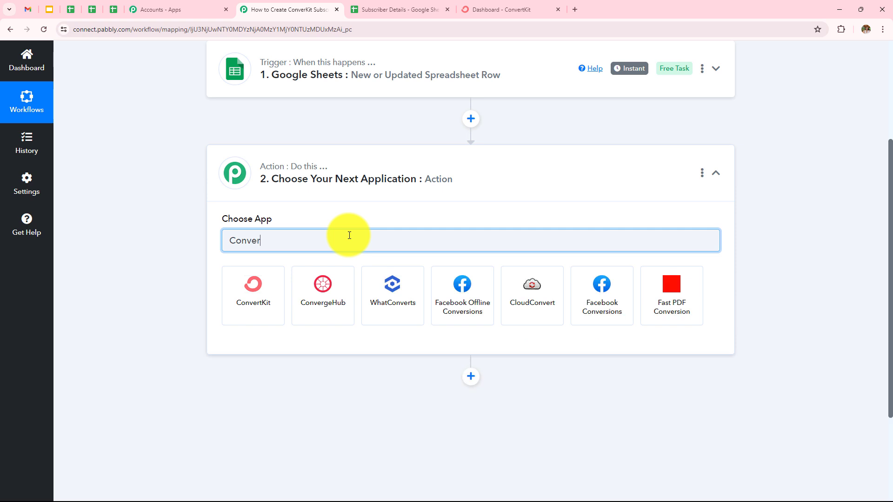
pyautogui.write('t')
pyautogui.click(227, 296)
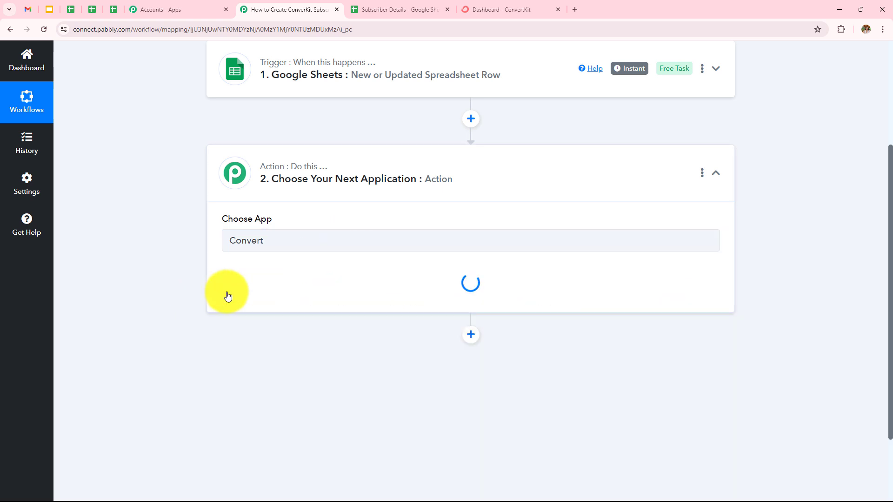
pyautogui.click(234, 293)
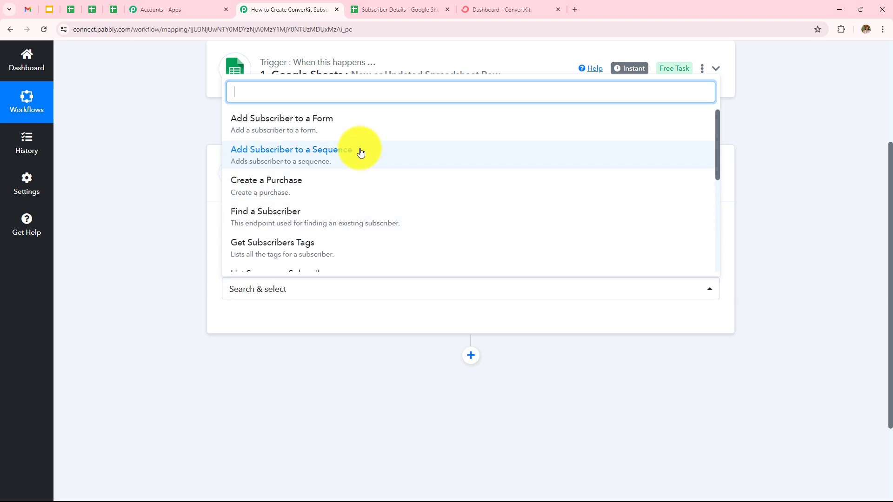
pyautogui.click(236, 153)
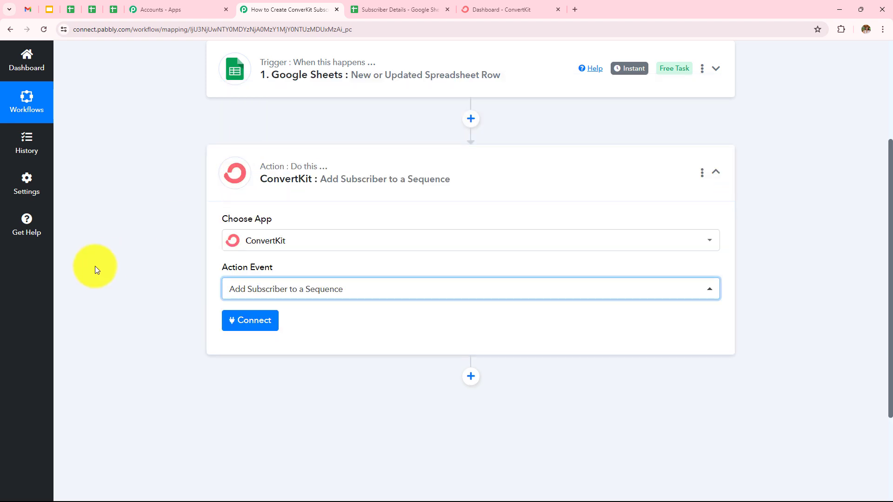
# Step: Start connecting the ConvertKit account with the Add New Connection option
pyautogui.click(234, 320)
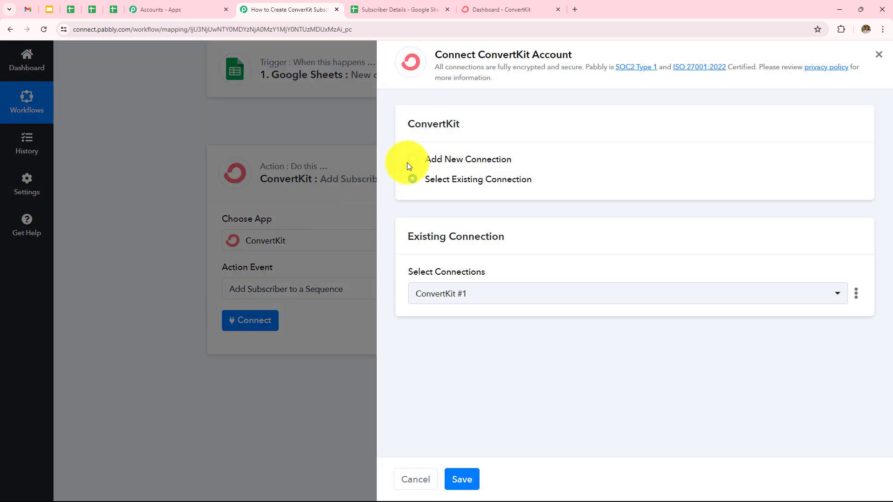
pyautogui.click(410, 159)
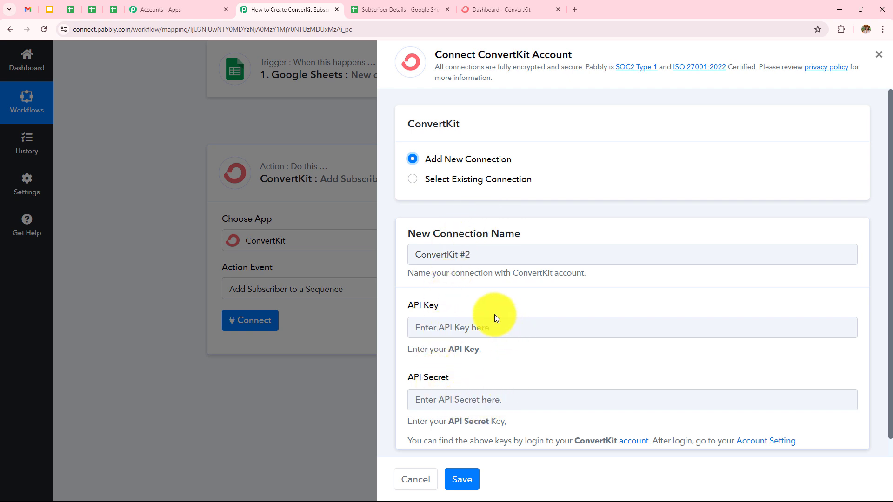
pyautogui.scroll(-1, 460, 312)
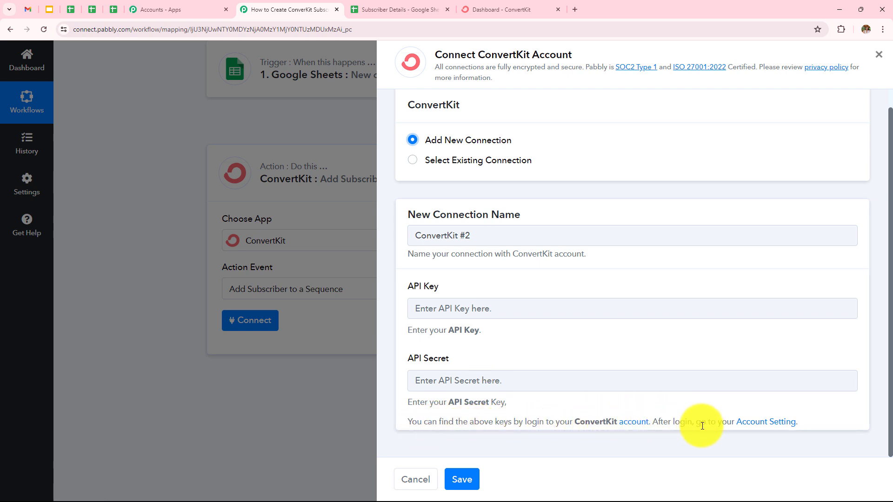
# Step: Go to the ConvertKit account settings and open the Advanced section containing the API key and API secret
pyautogui.click(768, 424)
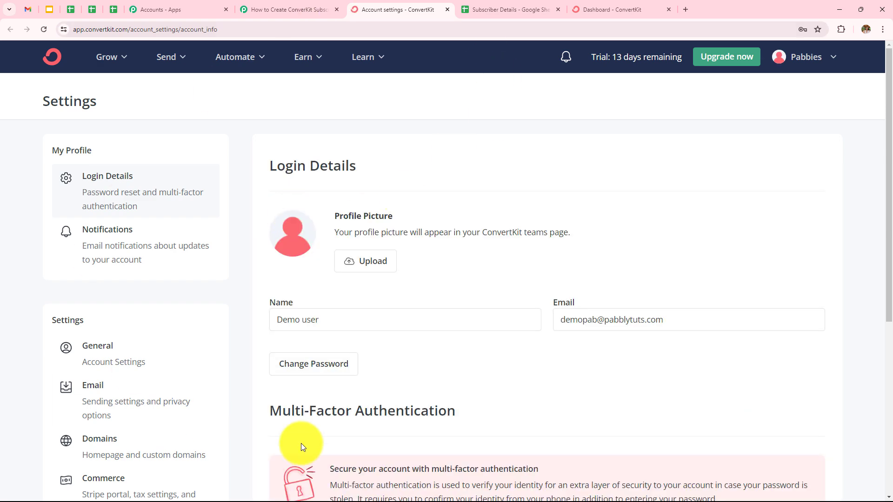
pyautogui.scroll(-4, 119, 349)
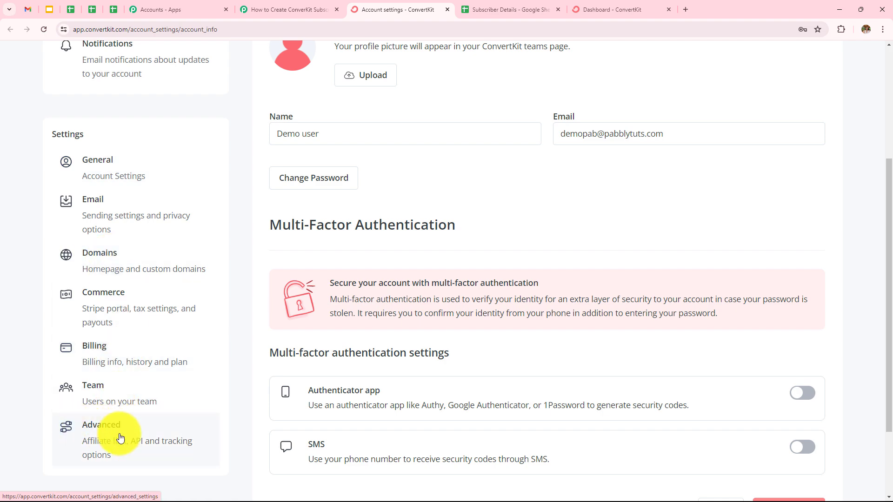
pyautogui.click(117, 435)
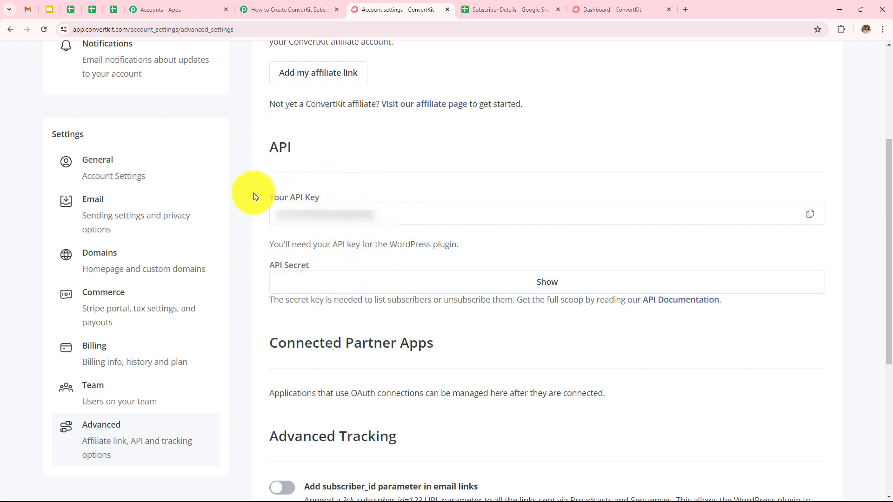
# Step: Copy the API key from the ConvertKit account settings and paste it into the API Key field of the new Pabbly Connect connection
pyautogui.click(811, 215)
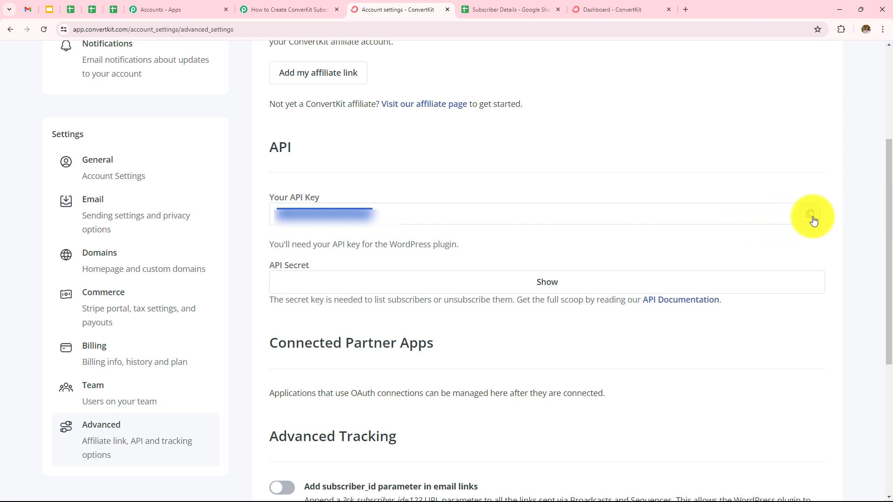
pyautogui.click(263, 10)
pyautogui.click(585, 306)
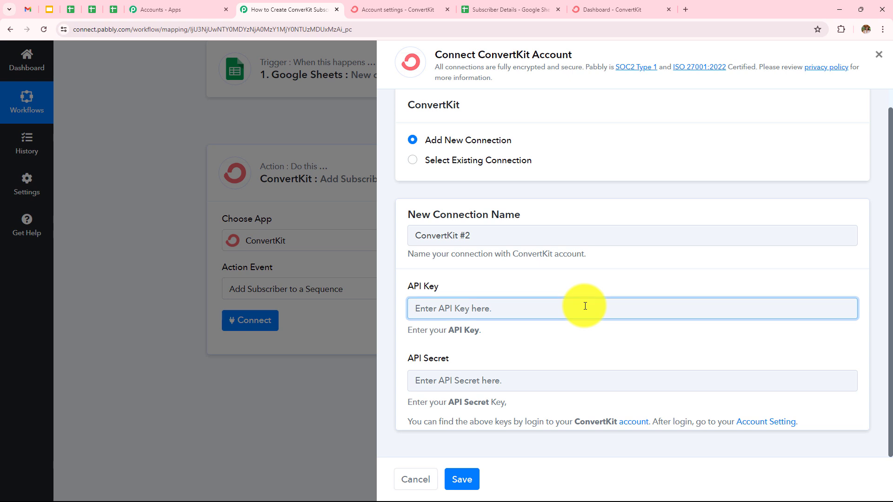
pyautogui.hotkey('ctrl', 'v')
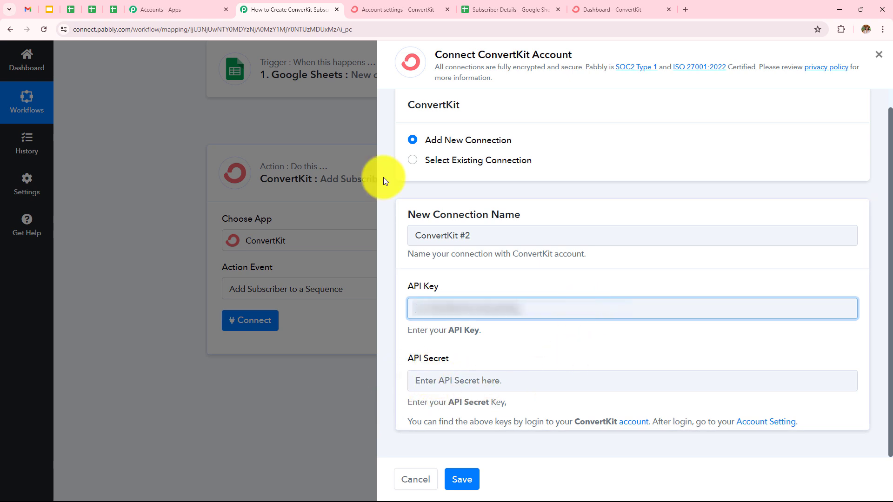
# Step: Reveal and copy the API secret in the ConvertKit settings, paste it into the Pabbly Connect connection's API Secret field, and save the connection
pyautogui.click(375, 5)
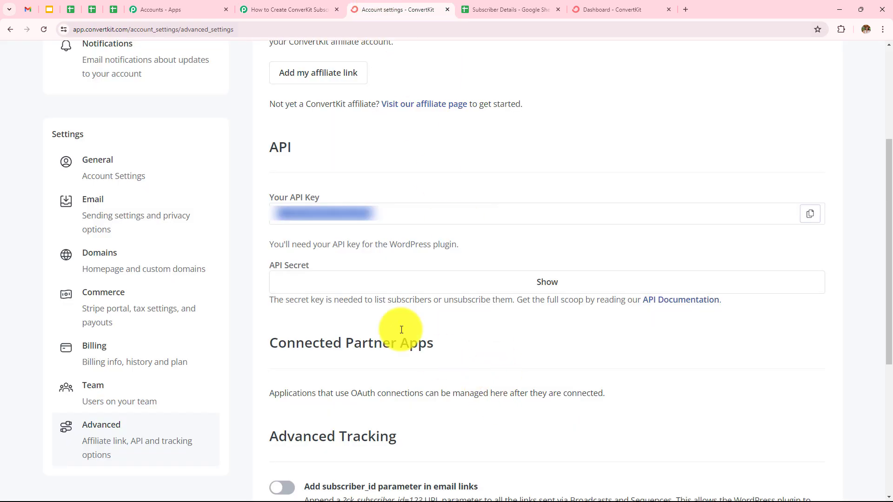
pyautogui.click(547, 283)
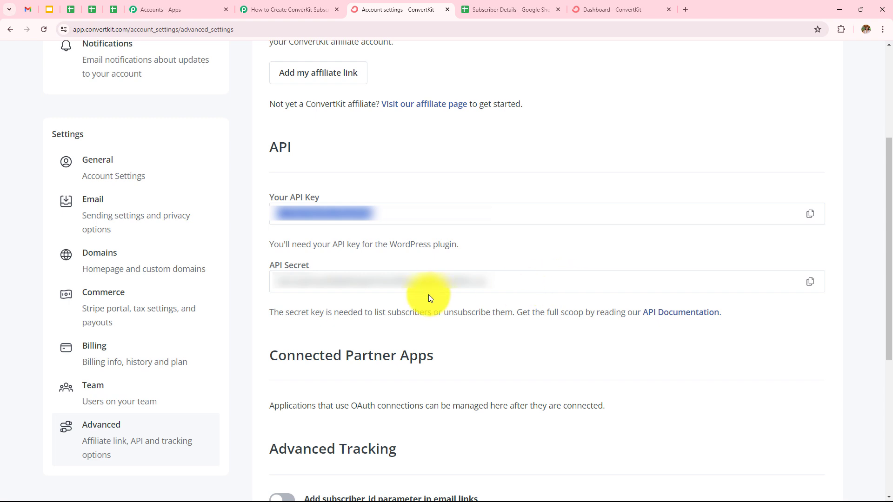
pyautogui.click(810, 282)
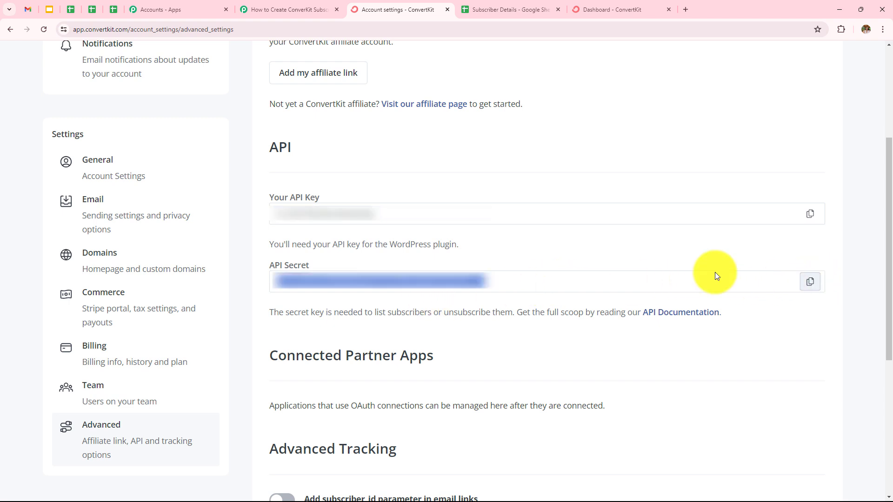
pyautogui.click(292, 12)
pyautogui.click(491, 379)
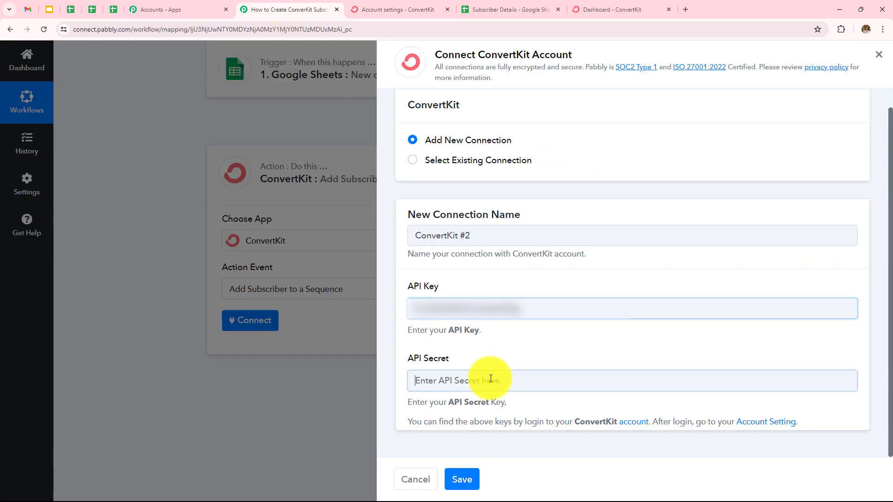
pyautogui.hotkey('ctrl', 'v')
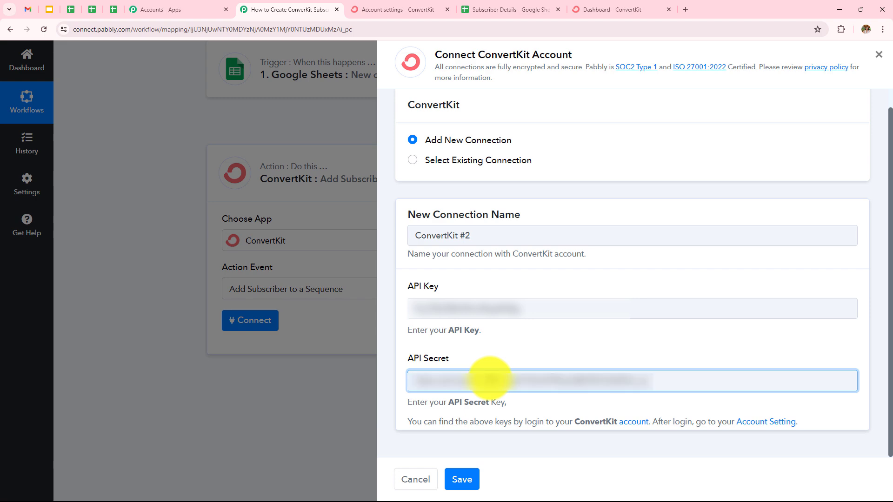
pyautogui.click(461, 479)
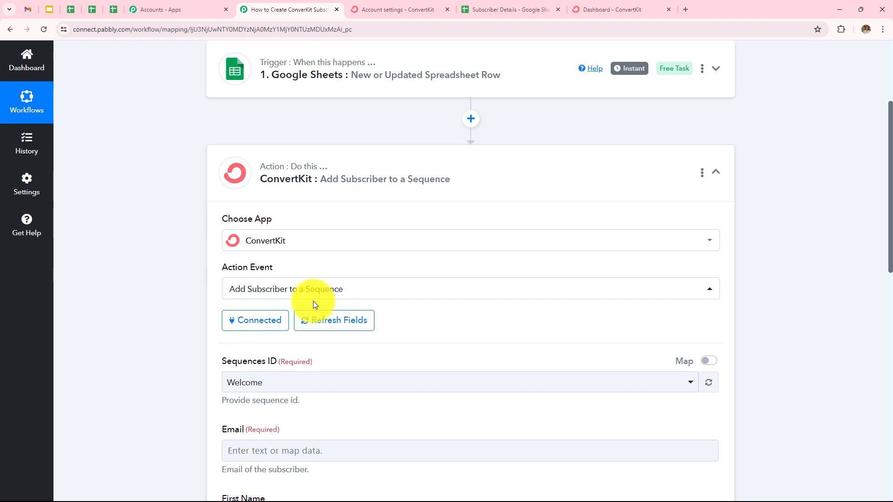
# Step: Switch to the ConvertKit dashboard and open the Sequences page to check which sequences exist
pyautogui.scroll(-4, 313, 302)
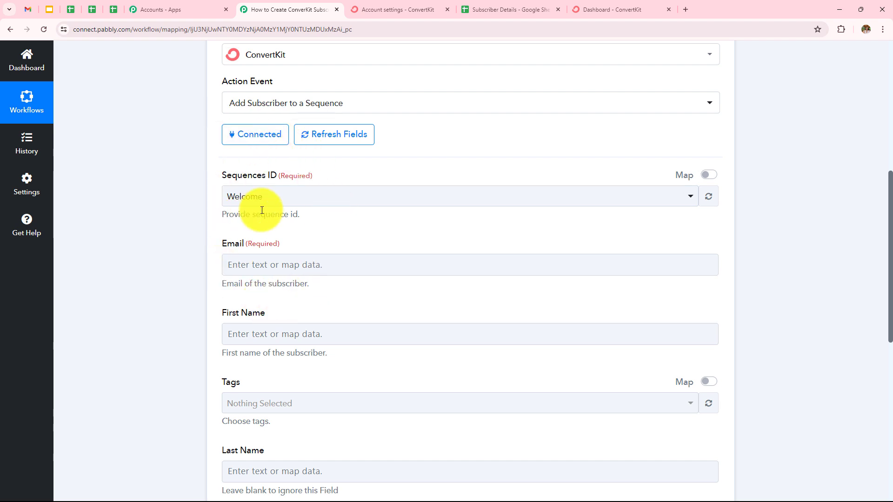
pyautogui.click(626, 10)
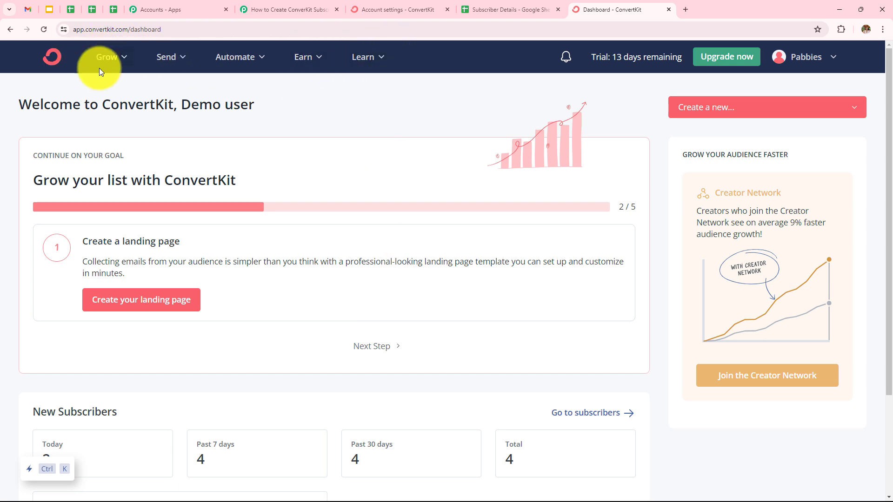
pyautogui.click(173, 65)
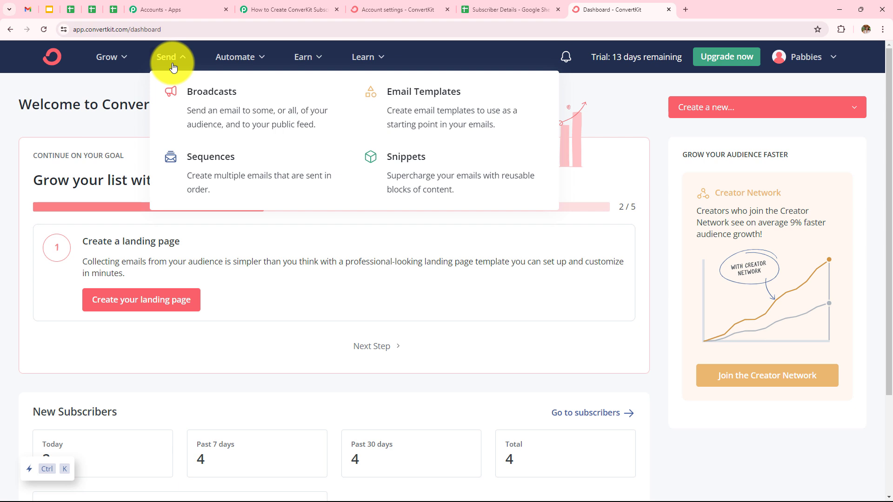
pyautogui.click(220, 170)
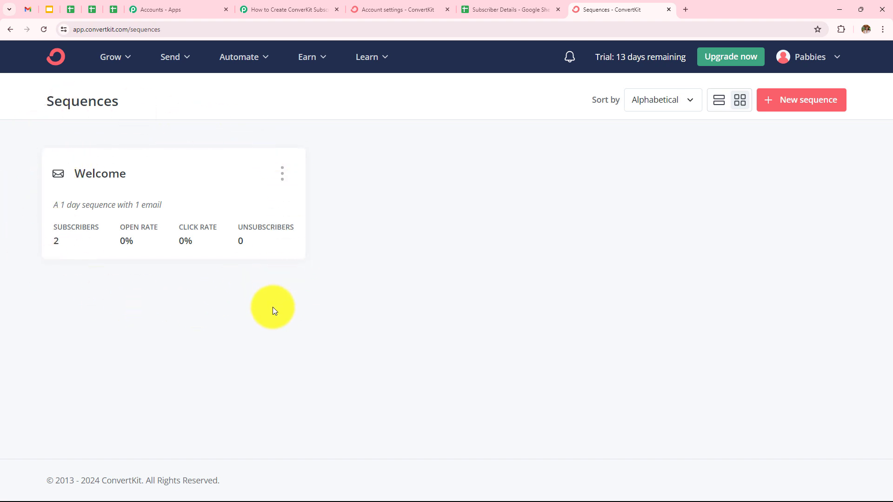
# Step: Return to the Pabbly Connect workflow and set the action's Sequences ID to Welcome
pyautogui.click(291, 6)
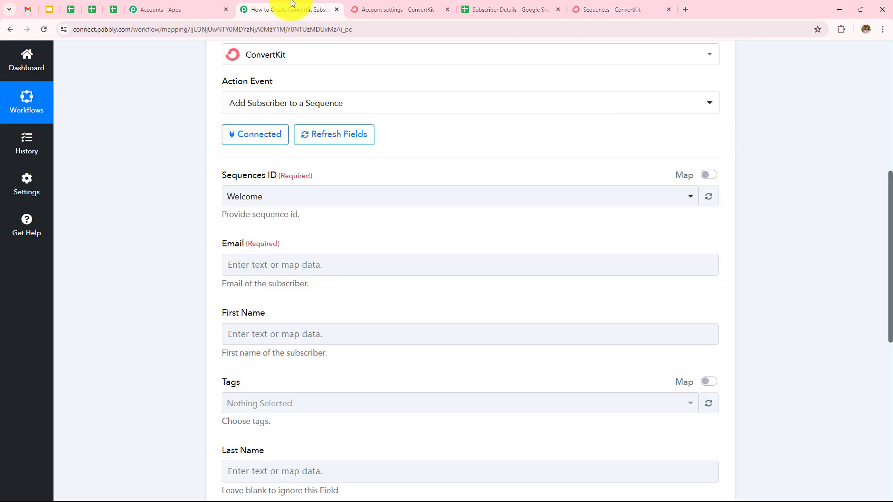
pyautogui.click(303, 197)
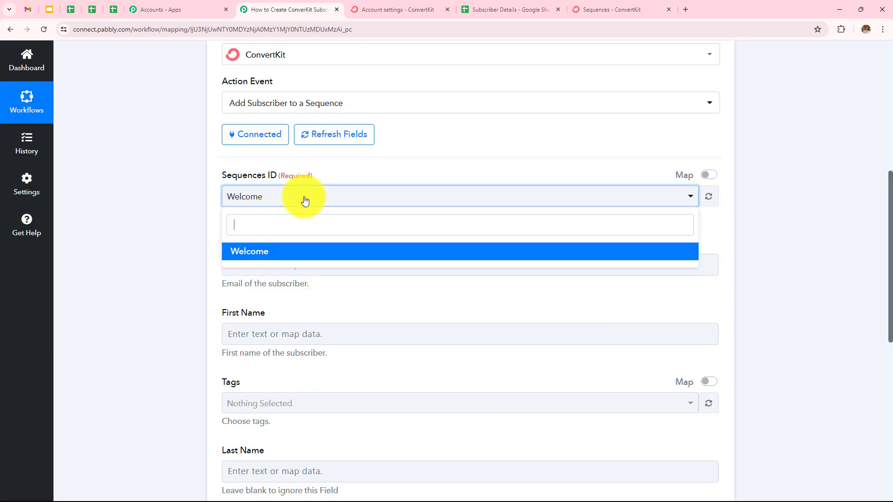
pyautogui.click(255, 252)
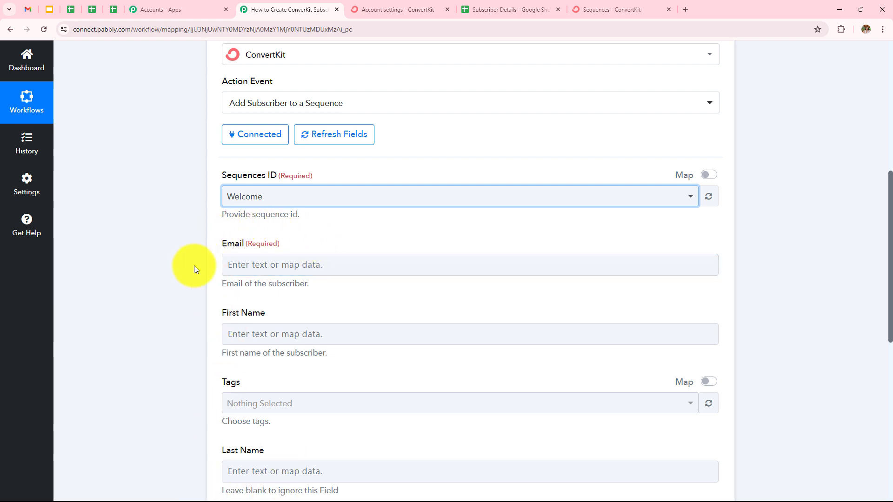
# Step: Map the ConvertKit action's Email field to the Email value from the Google Sheets trigger
pyautogui.scroll(-5, 272, 322)
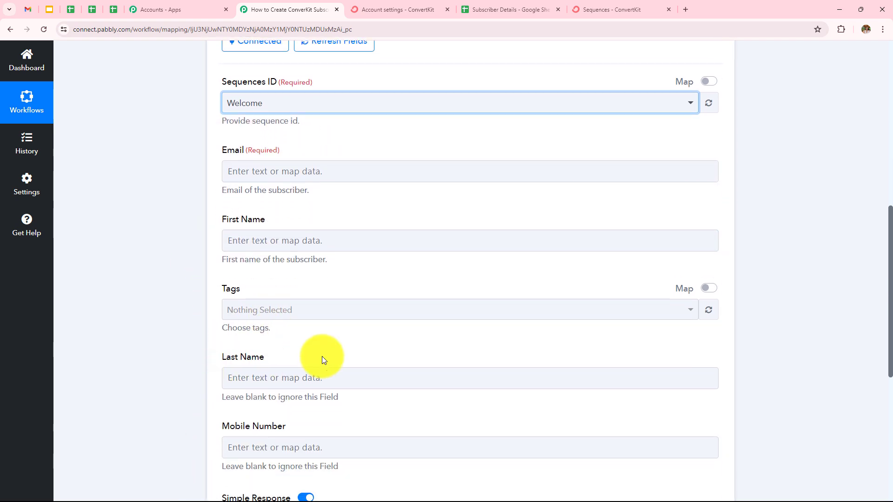
pyautogui.scroll(6, 340, 267)
pyautogui.scroll(-2, 334, 273)
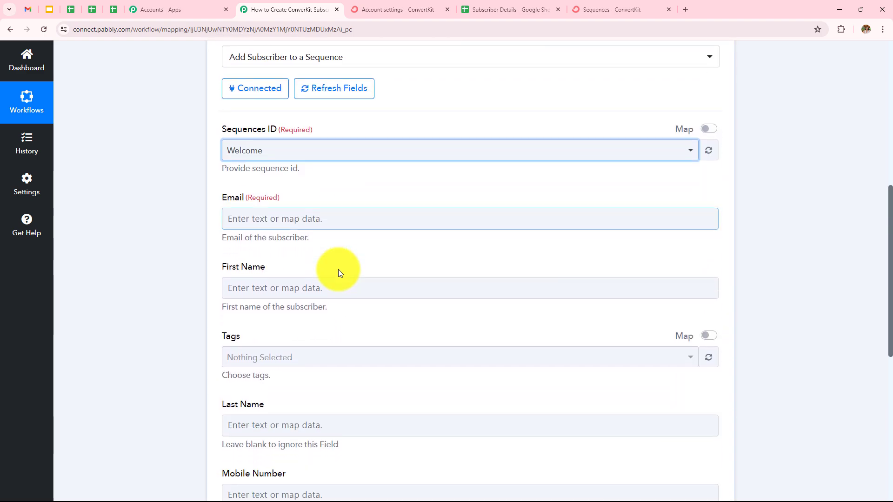
pyautogui.click(330, 219)
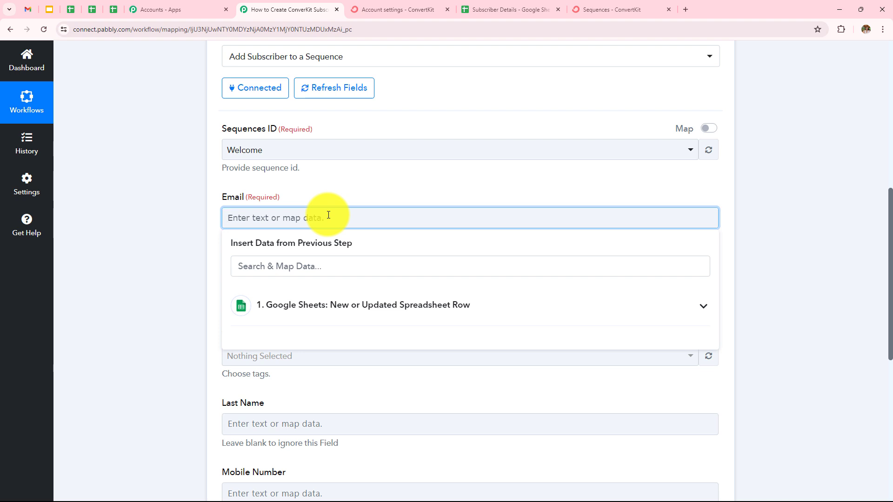
pyautogui.click(339, 308)
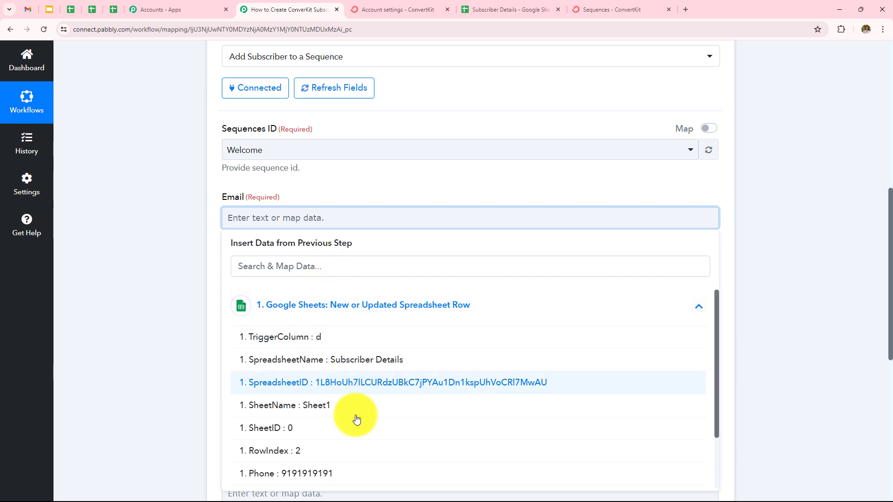
pyautogui.scroll(-1, 359, 438)
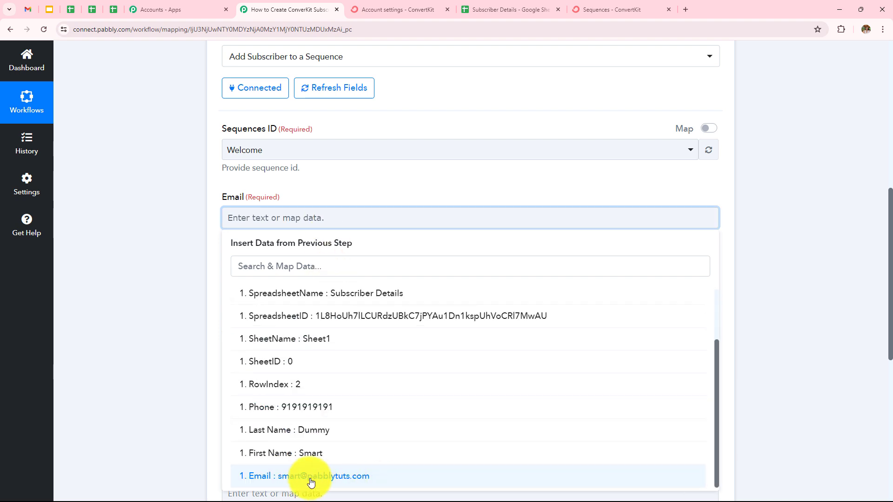
pyautogui.click(311, 483)
pyautogui.click(183, 209)
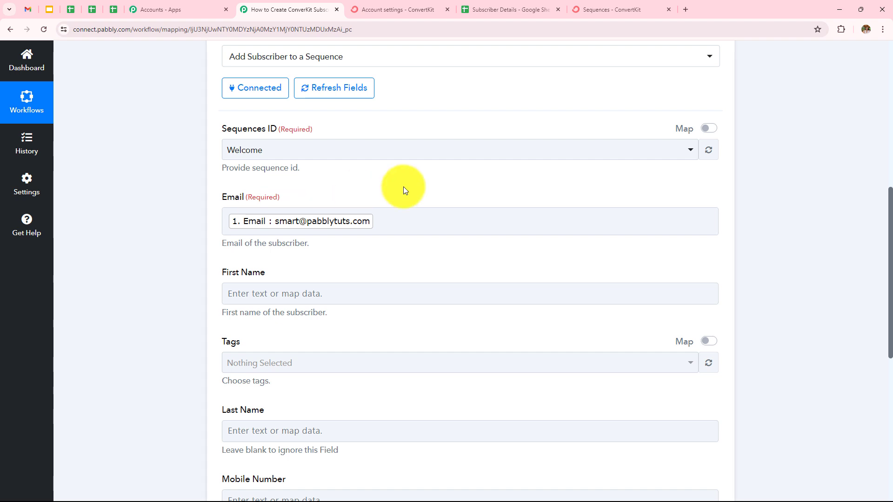
# Step: Map the First Name field to the First Name value from the Google Sheets trigger
pyautogui.scroll(-2, 403, 186)
pyautogui.click(295, 198)
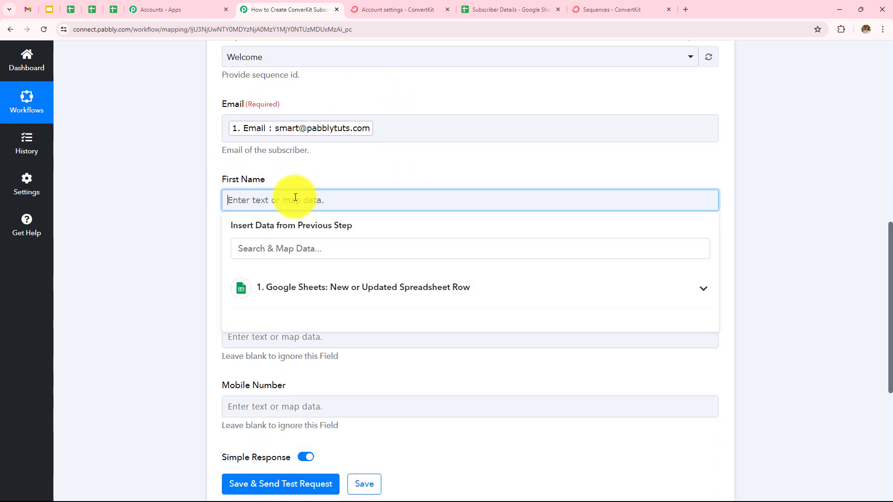
pyautogui.click(307, 286)
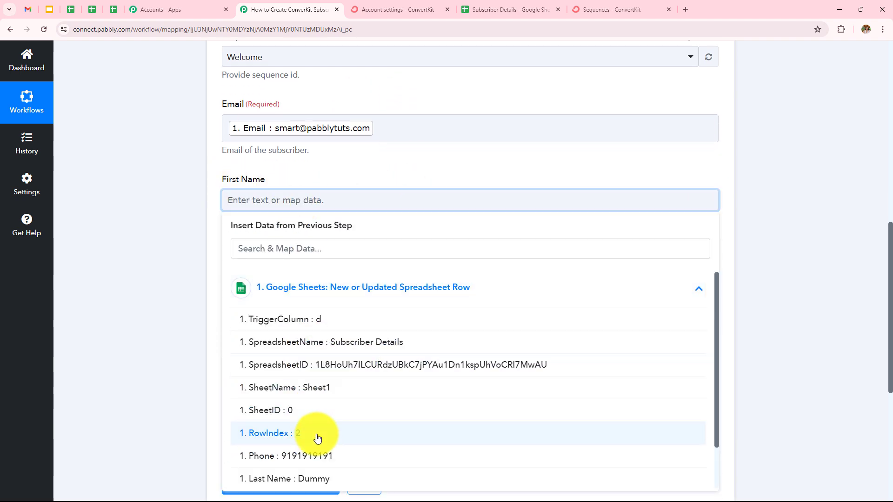
pyautogui.scroll(-1, 308, 439)
pyautogui.click(355, 452)
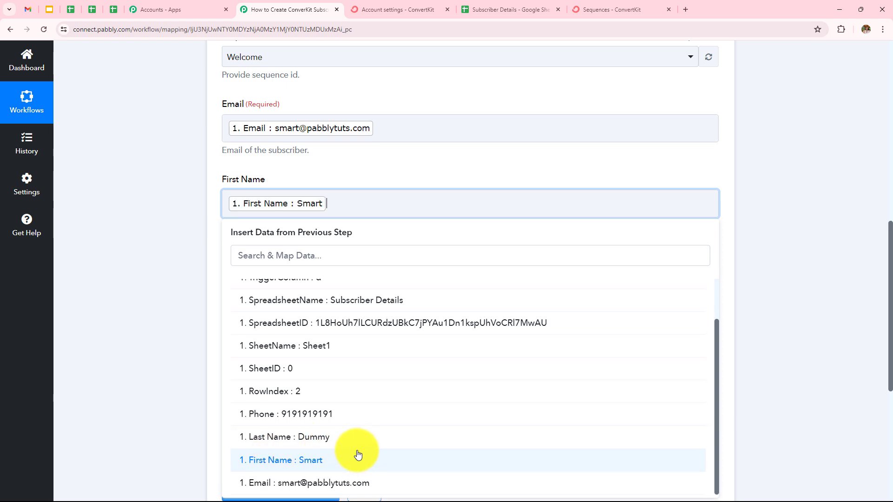
pyautogui.click(139, 208)
# Step: Switch to ConvertKit and open the Subscribers page to check the tags available in the account
pyautogui.scroll(-3, 140, 208)
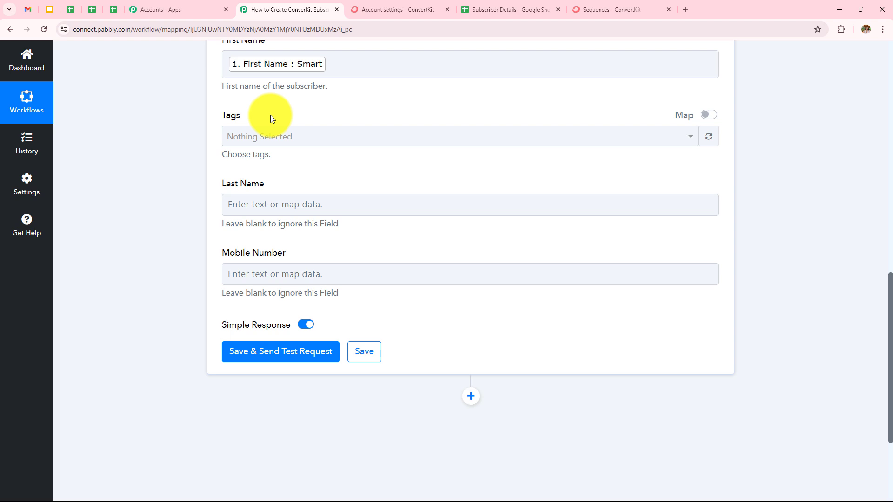
pyautogui.click(597, 10)
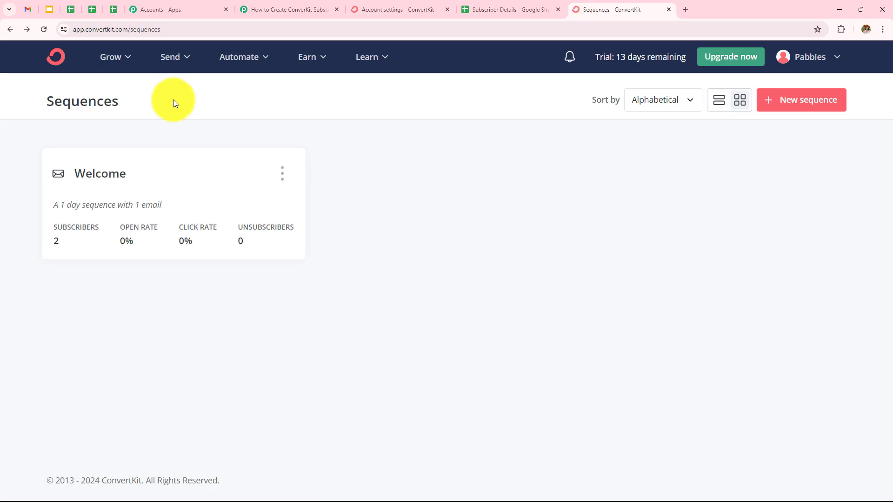
pyautogui.click(125, 63)
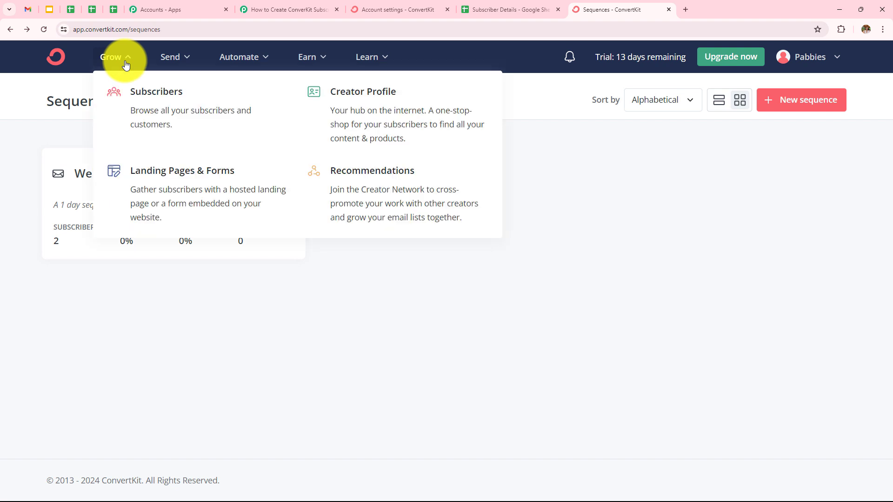
pyautogui.click(158, 124)
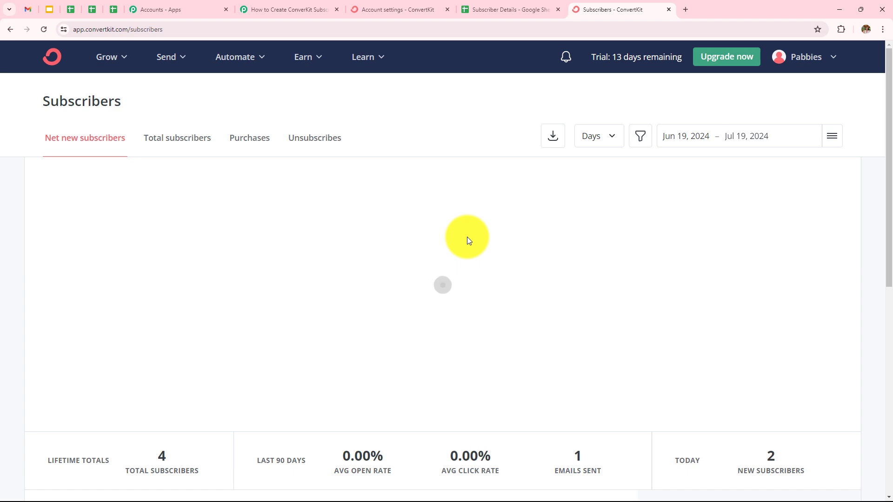
pyautogui.scroll(-8, 467, 240)
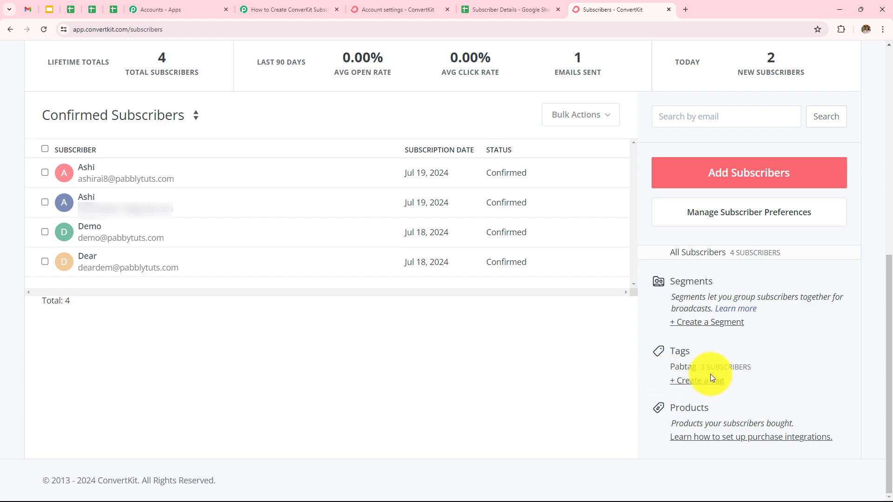
pyautogui.scroll(8, 281, 74)
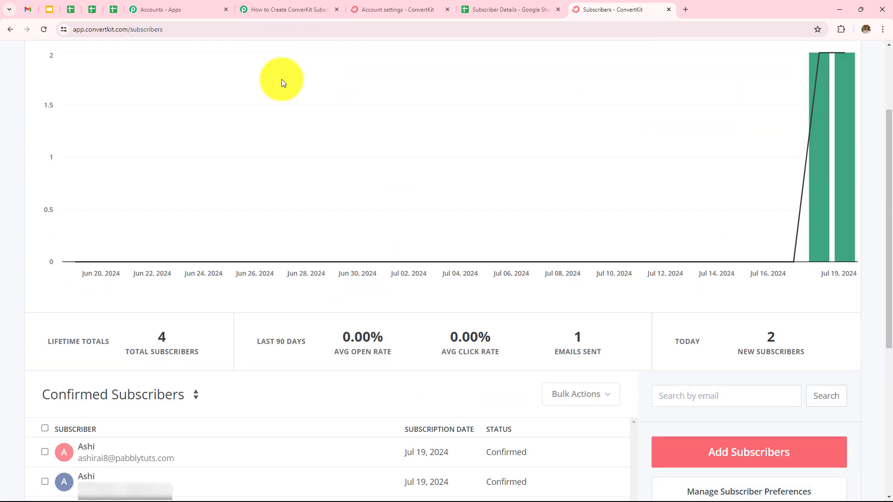
# Step: Return to the Pabbly Connect workflow and select Pabtag as the subscriber's tag
pyautogui.click(287, 4)
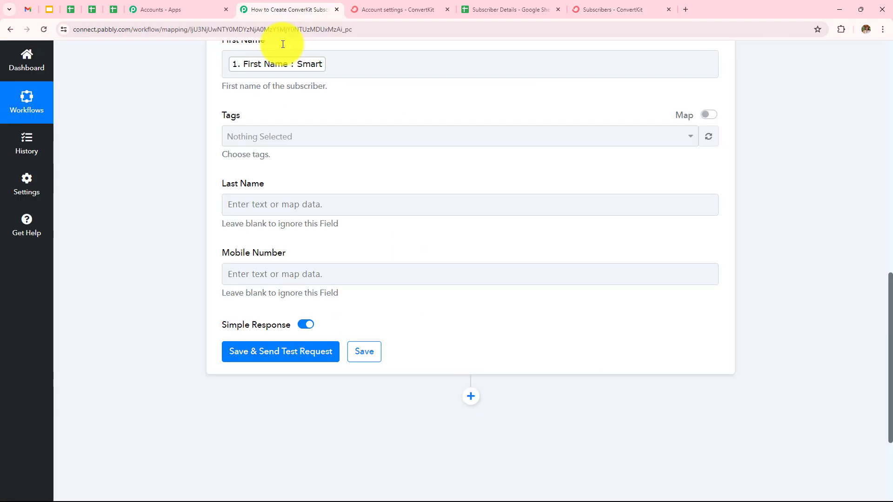
pyautogui.click(311, 145)
pyautogui.click(259, 191)
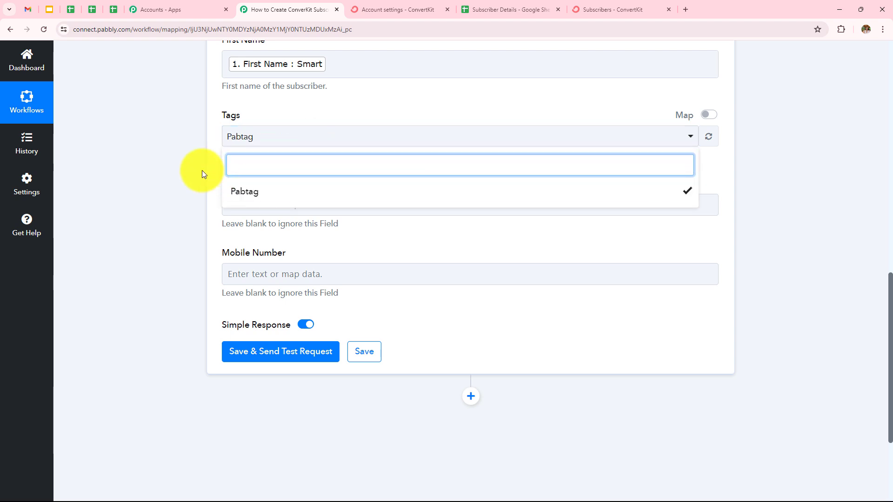
pyautogui.click(356, 204)
# Step: Map the ConvertKit action's Last Name field to the Last Name value from the Google Sheets trigger
pyautogui.click(355, 204)
pyautogui.click(344, 292)
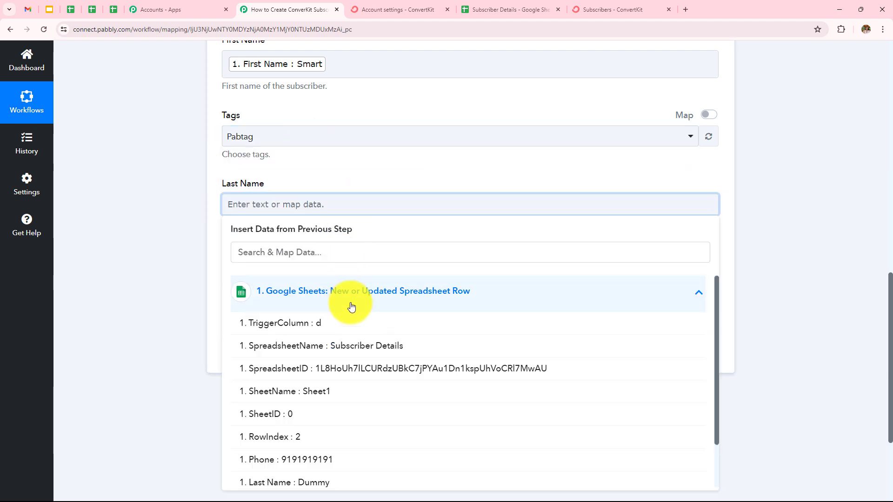
pyautogui.scroll(-2, 364, 358)
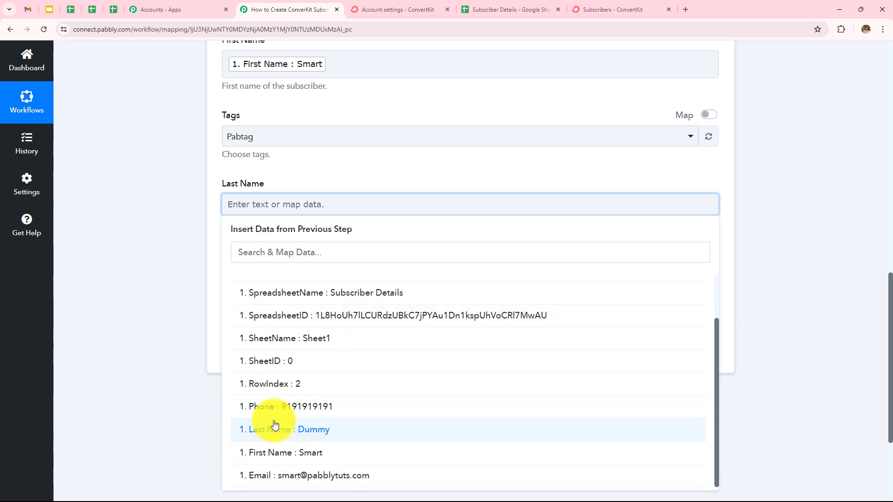
pyautogui.click(329, 428)
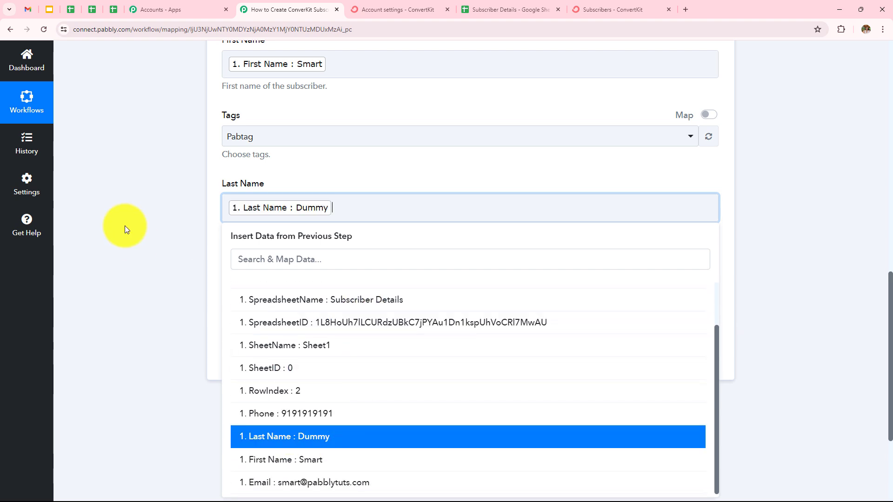
pyautogui.click(137, 222)
# Step: Map the Mobile Number field to the Phone value from the Google Sheets trigger
pyautogui.click(343, 281)
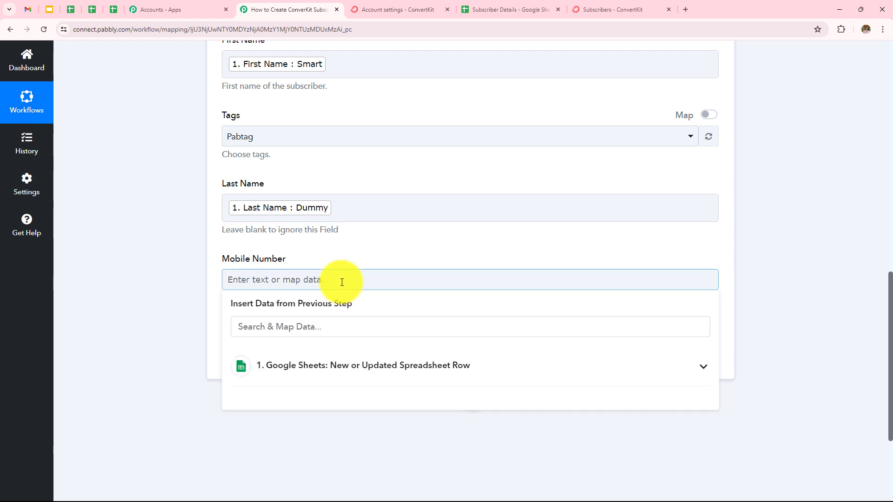
pyautogui.click(321, 363)
pyautogui.scroll(-2, 313, 448)
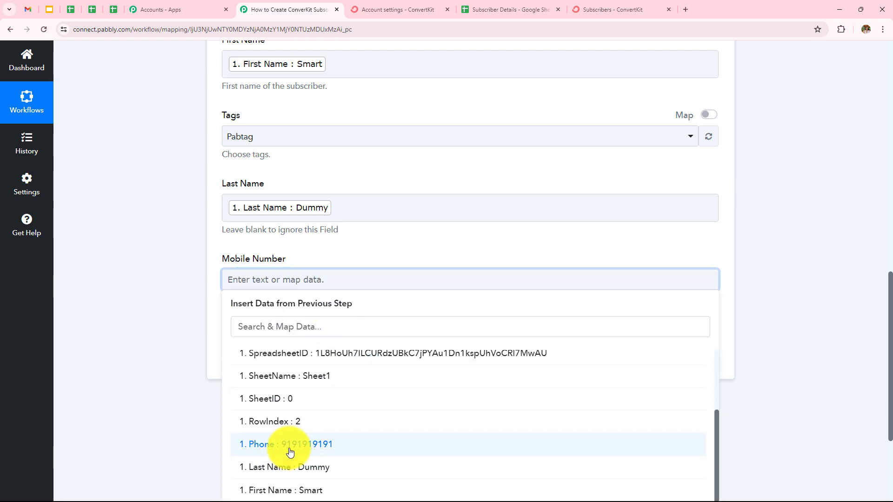
pyautogui.click(329, 446)
pyautogui.click(157, 230)
# Step: Review the mapped subscriber fields, save the ConvertKit action and send a test request
pyautogui.scroll(4, 158, 231)
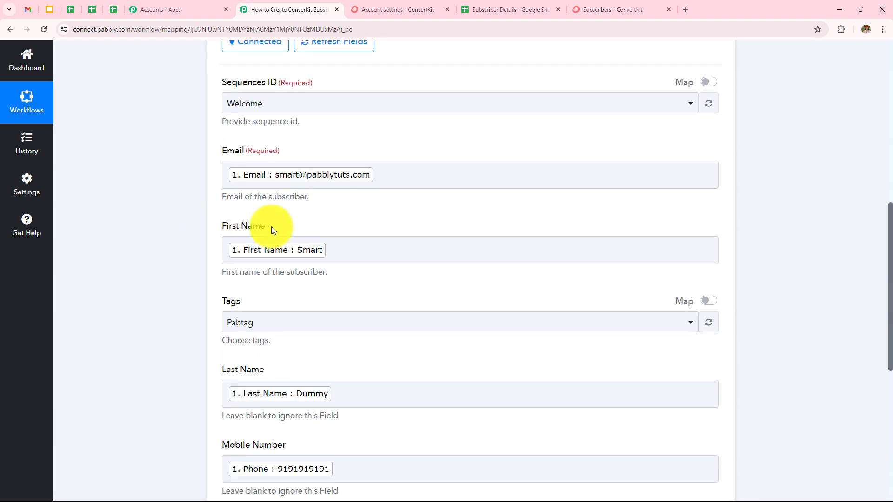
pyautogui.scroll(-2, 370, 171)
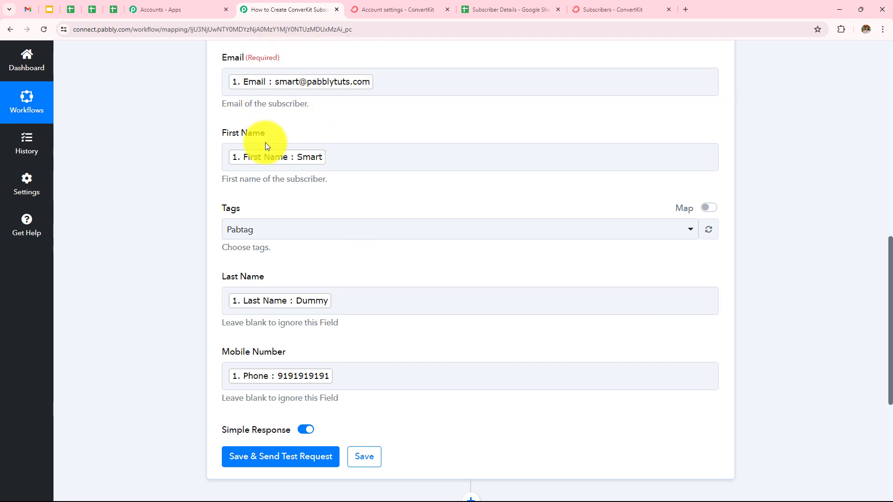
pyautogui.scroll(-2, 266, 142)
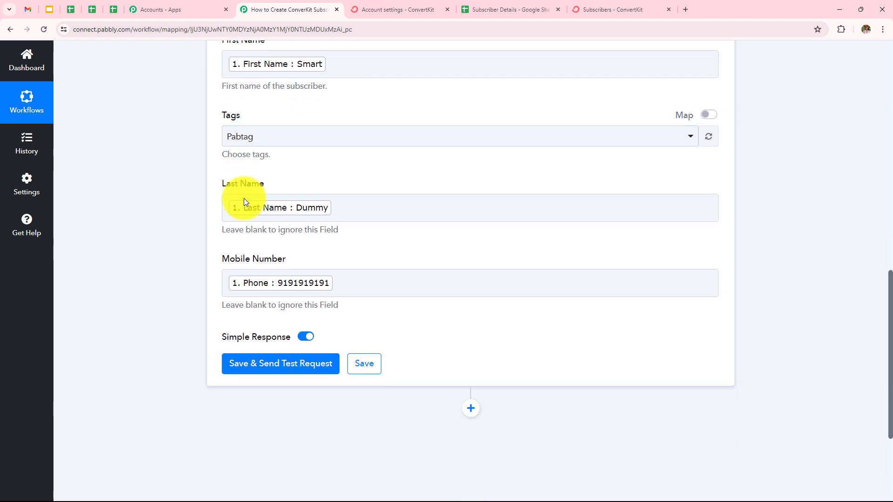
pyautogui.click(281, 375)
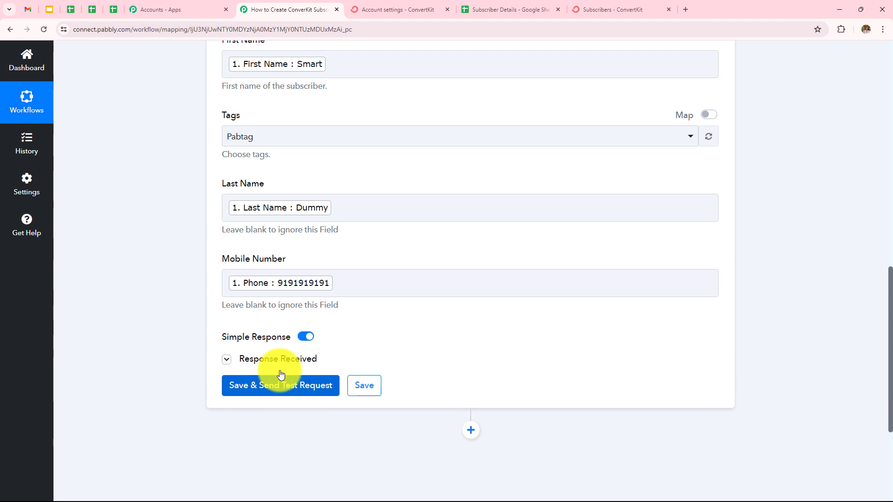
# Step: Examine the subscription state and subscriber details in the response received from ConvertKit
pyautogui.scroll(-2, 281, 375)
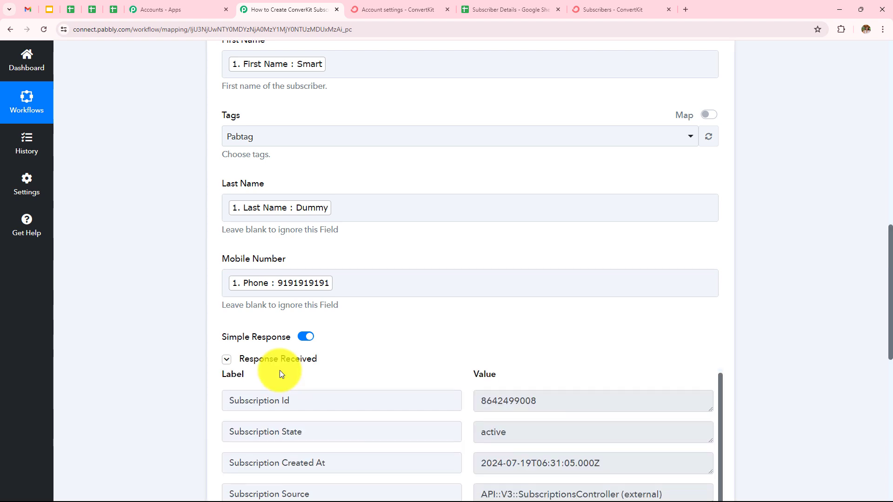
pyautogui.scroll(2, 281, 374)
pyautogui.scroll(-2, 375, 336)
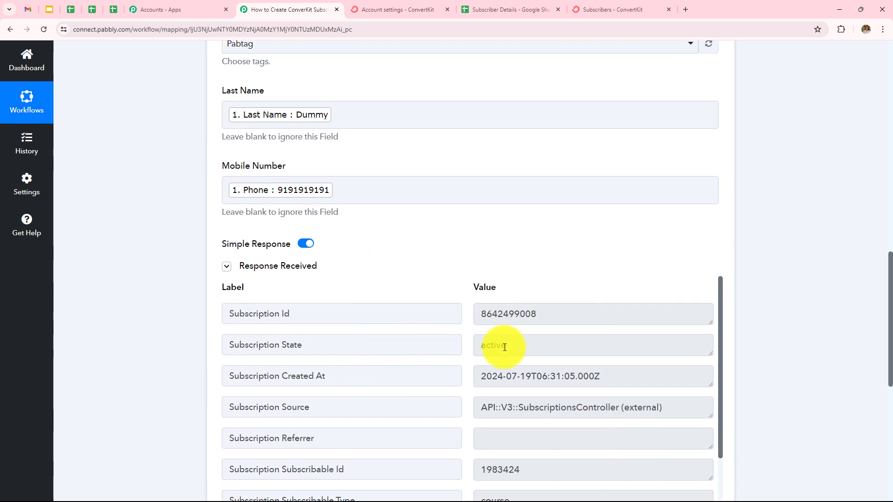
pyautogui.scroll(-5, 818, 316)
pyautogui.scroll(-3, 599, 277)
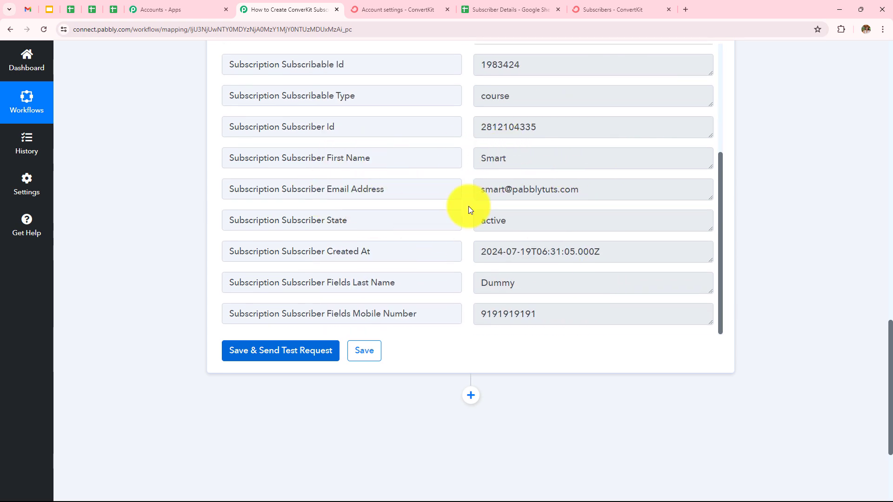
pyautogui.scroll(-3, 420, 216)
pyautogui.scroll(2, 420, 213)
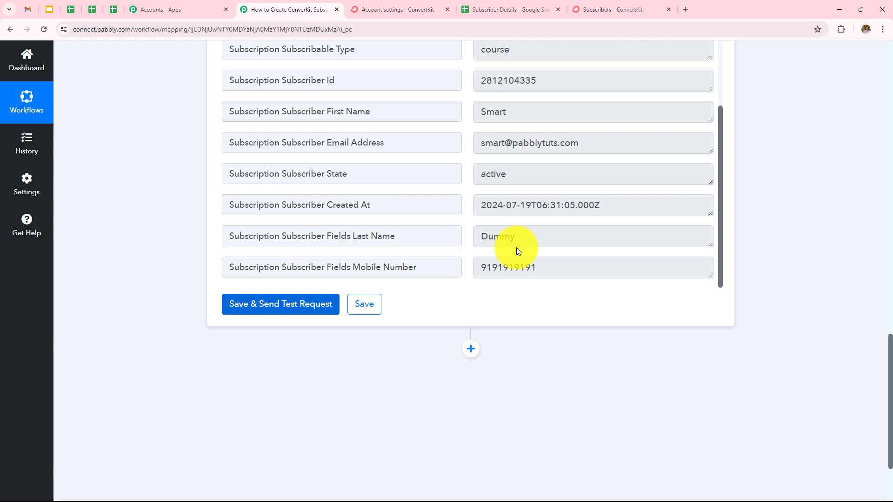
# Step: Switch to ConvertKit, open the newest subscriber's record from the Subscribers page and view its sequences
pyautogui.click(609, 9)
pyautogui.click(123, 63)
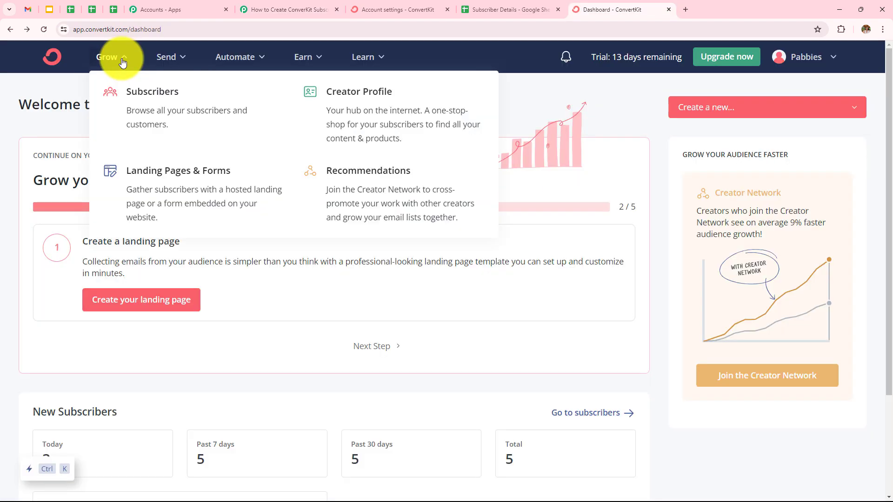
pyautogui.click(144, 108)
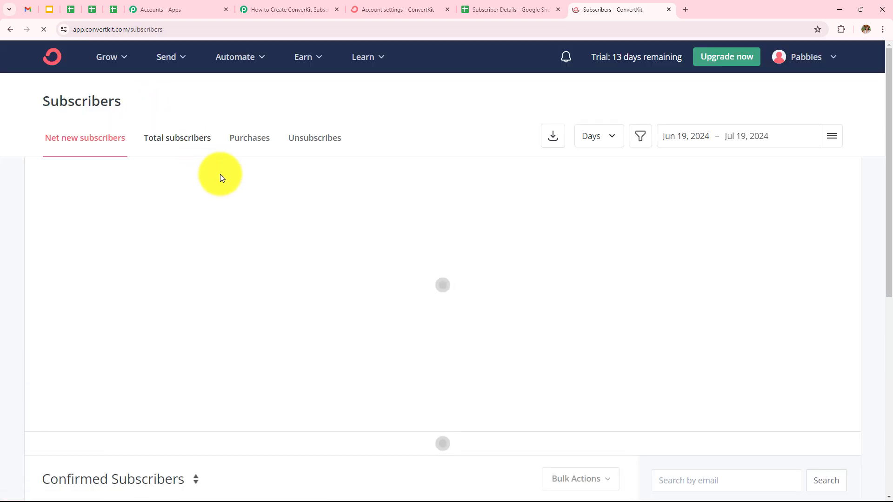
pyautogui.scroll(-5, 247, 192)
pyautogui.scroll(-2, 247, 192)
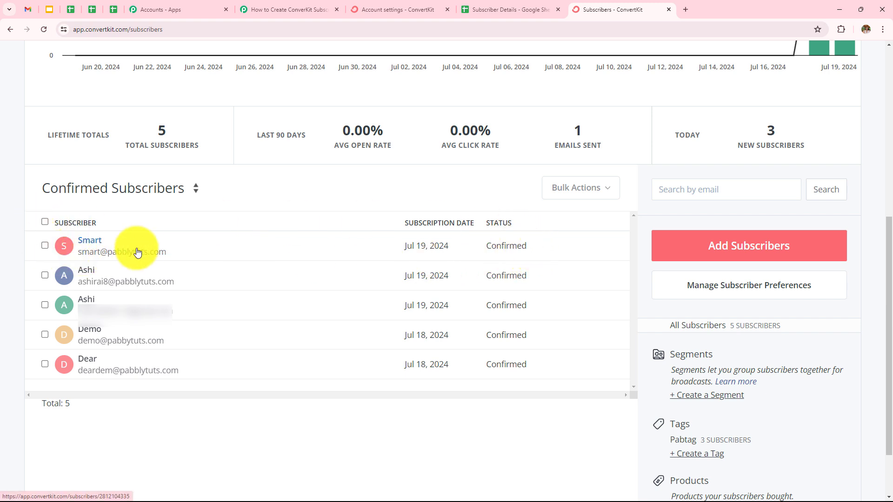
pyautogui.click(96, 241)
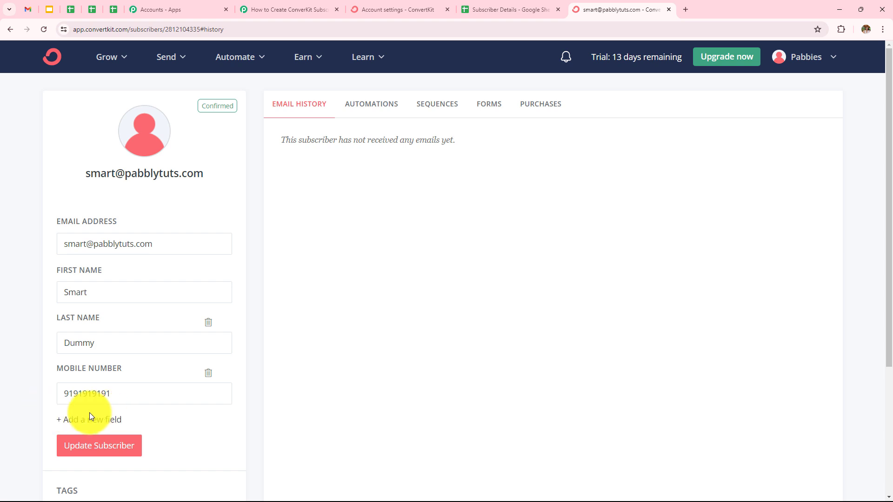
pyautogui.click(450, 104)
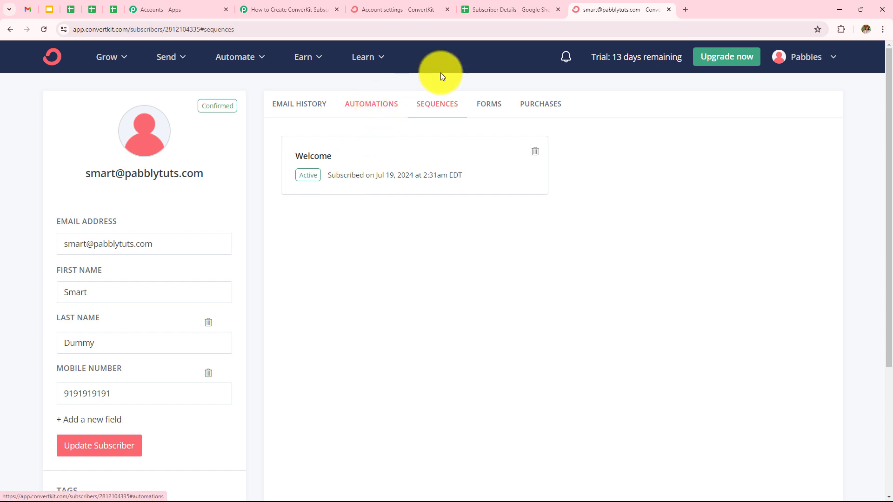
# Step: Switch to the Subscriber Details spreadsheet and enter a new subscriber's first and last name in row 3
pyautogui.click(500, 10)
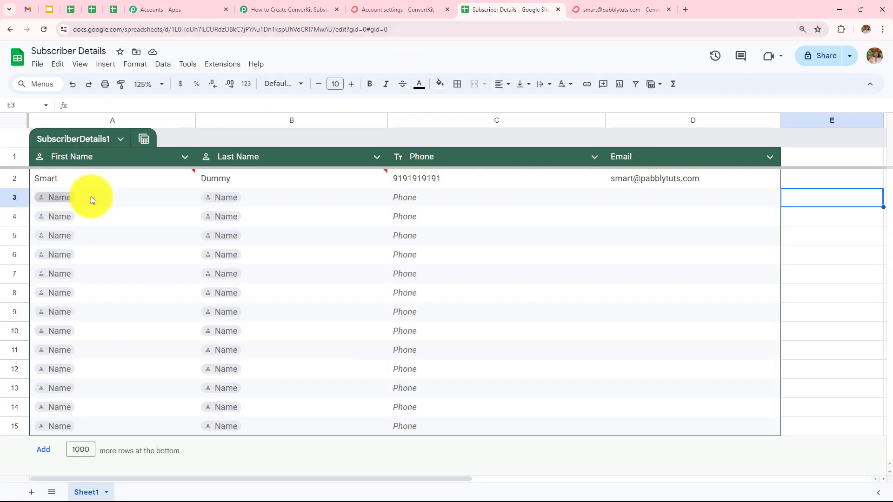
pyautogui.doubleClick(108, 198)
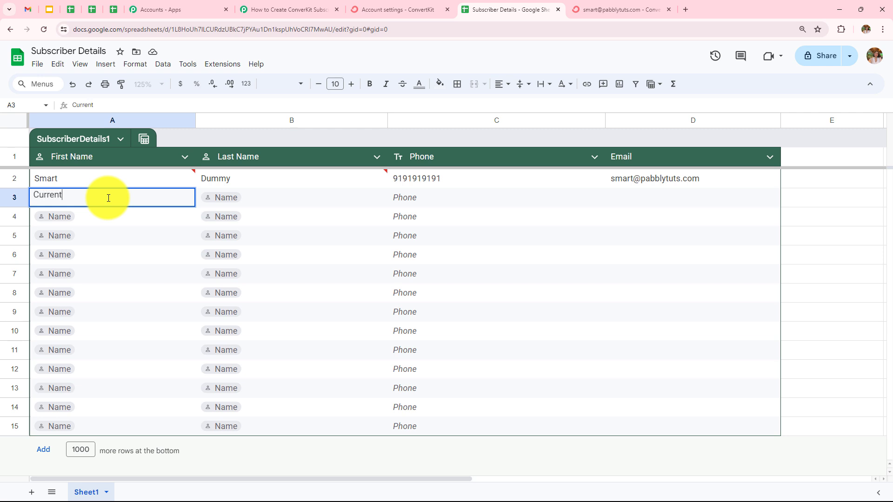
pyautogui.write('Current')
pyautogui.doubleClick(274, 197)
pyautogui.write('Te')
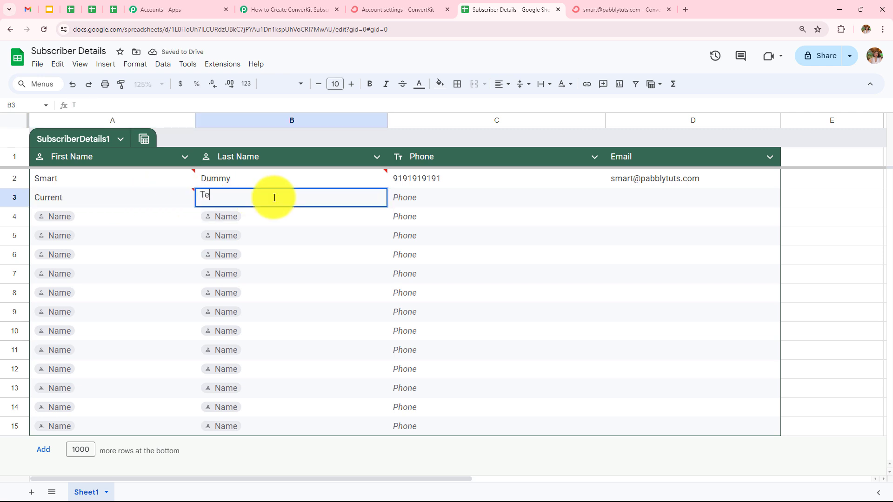
pyautogui.write('st')
# Step: Fill in the new subscriber's phone number and email address in row 3 of the SubscriberDetails1 table
pyautogui.doubleClick(453, 196)
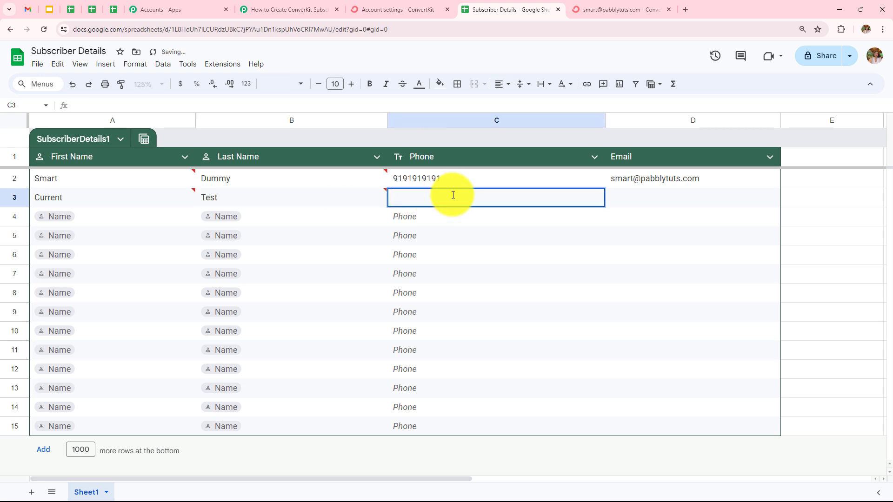
pyautogui.write('8989898989')
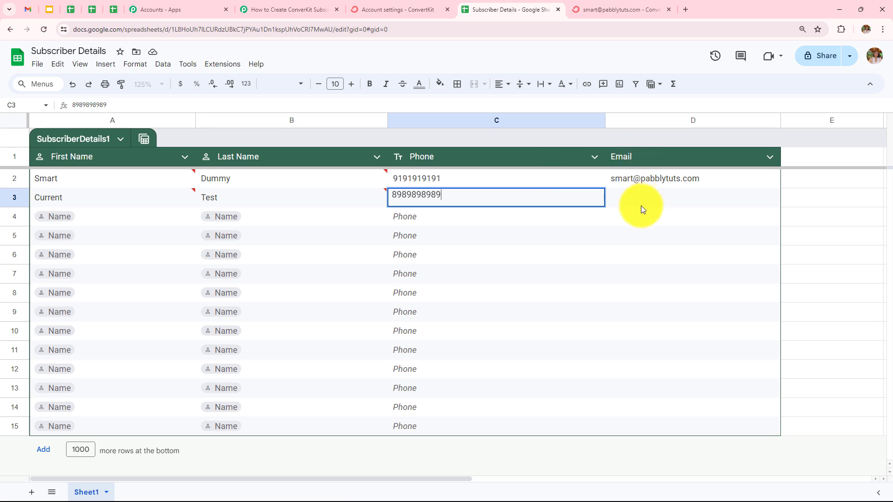
pyautogui.doubleClick(640, 200)
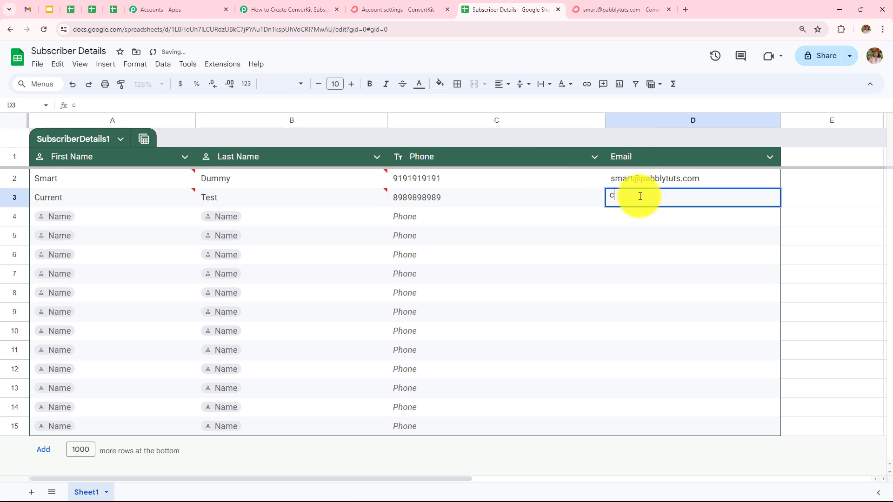
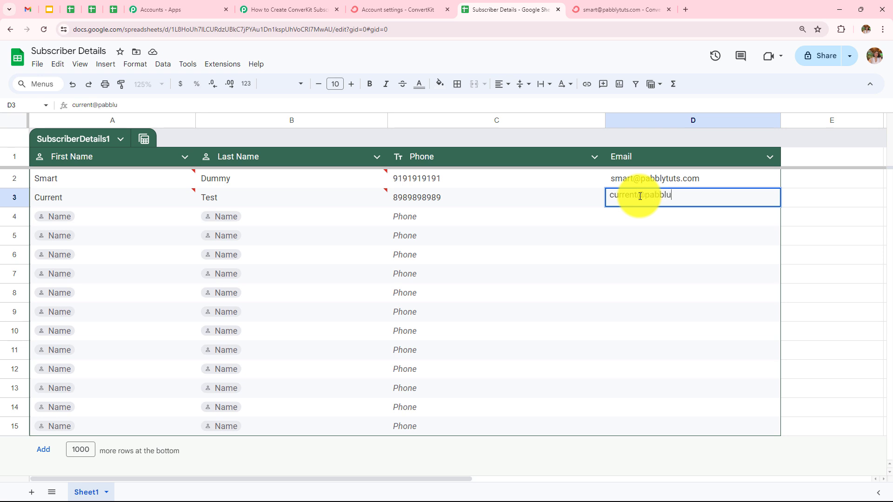
pyautogui.click(816, 225)
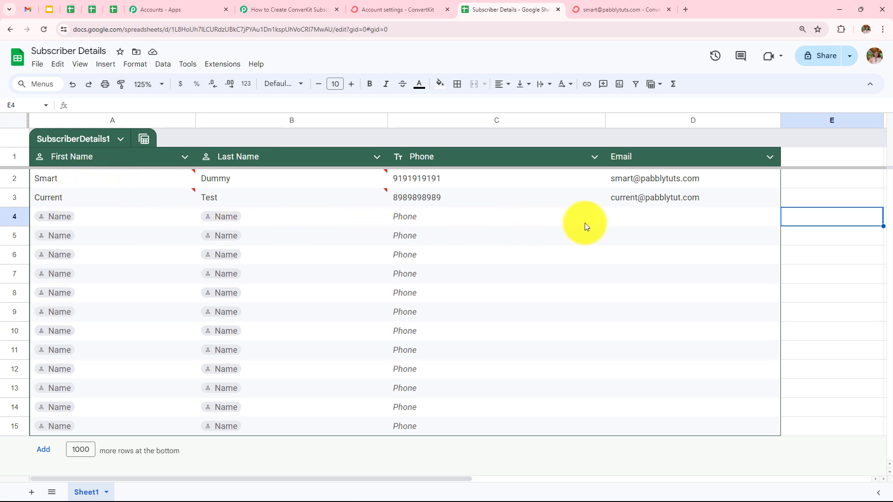
# Step: Return to ConvertKit, open the record of the subscriber added from row 3 and check its sequences
pyautogui.click(611, 5)
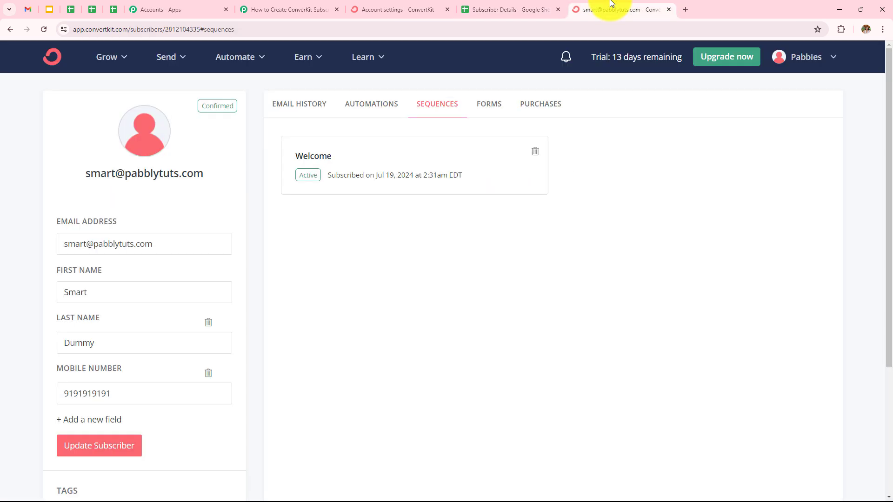
pyautogui.click(106, 57)
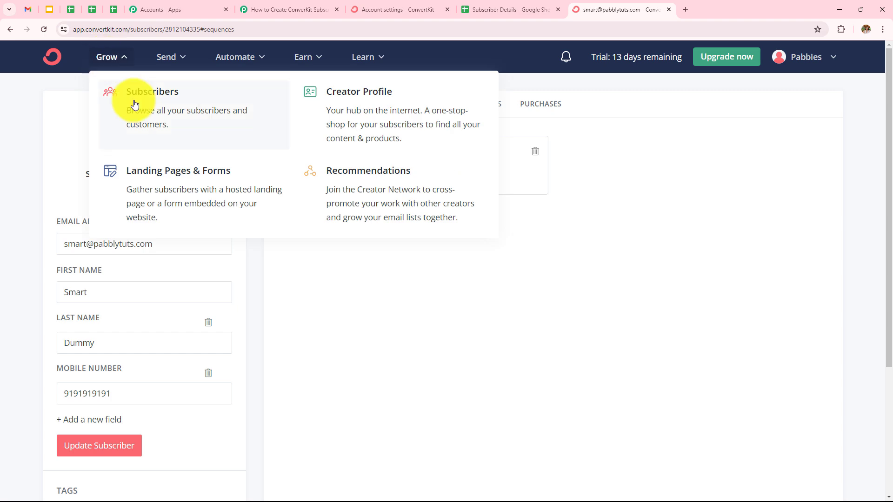
pyautogui.click(130, 104)
pyautogui.scroll(-6, 276, 173)
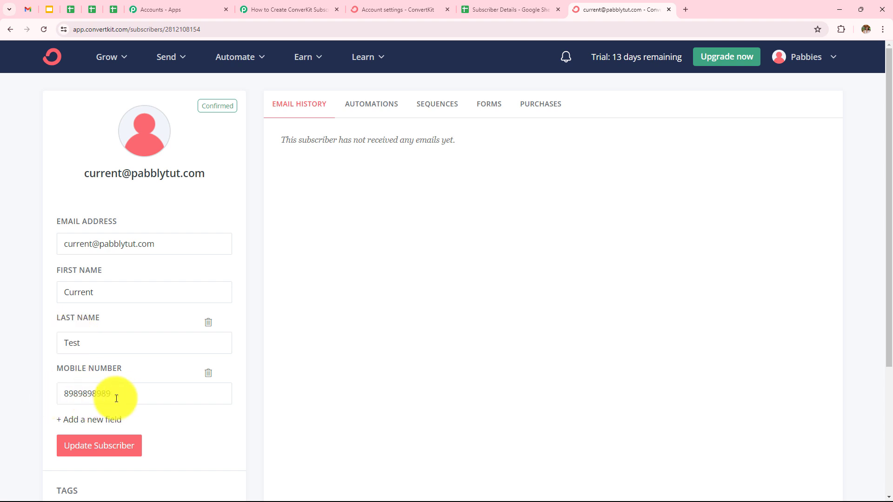
pyautogui.click(434, 105)
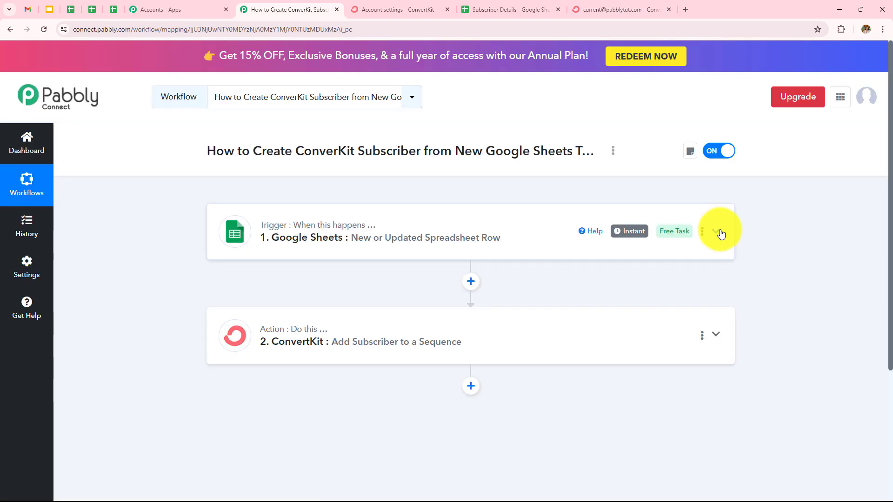
pyautogui.click(720, 233)
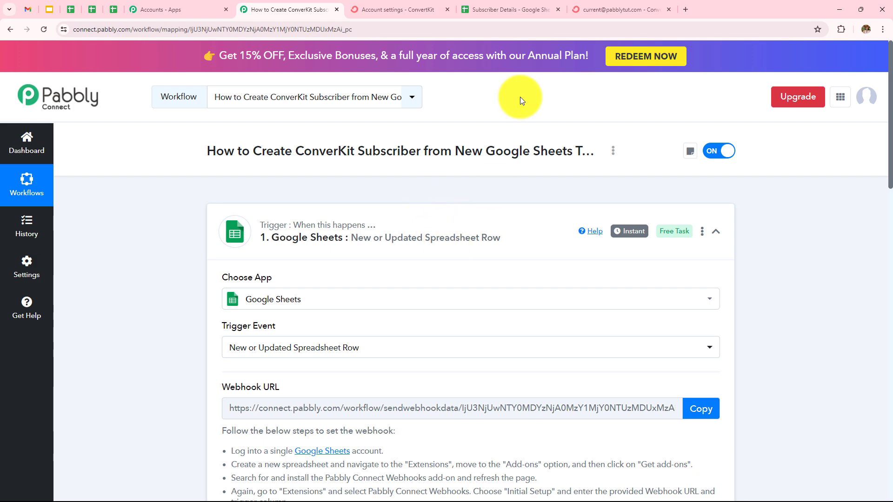
# Step: Switch back to the Pabbly Connect workflow and review the Google Sheets trigger and the ConvertKit action's field mappings
pyautogui.click(528, 6)
pyautogui.click(288, 9)
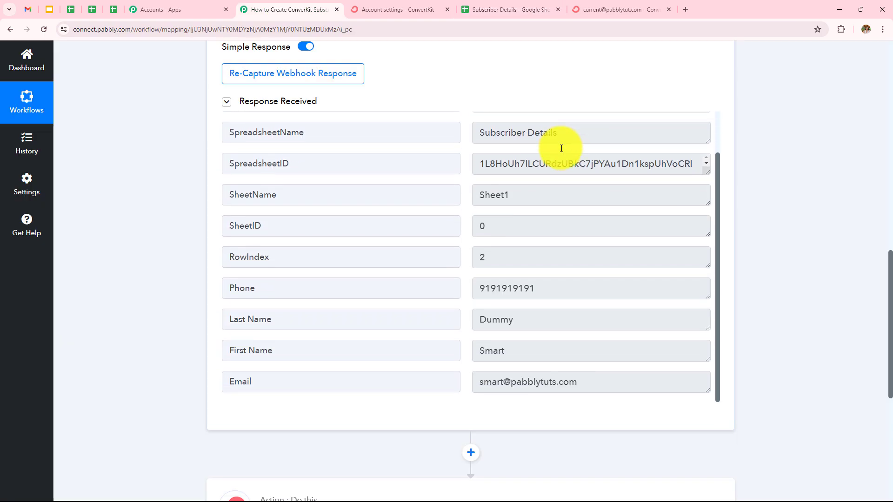
pyautogui.scroll(-6, 817, 140)
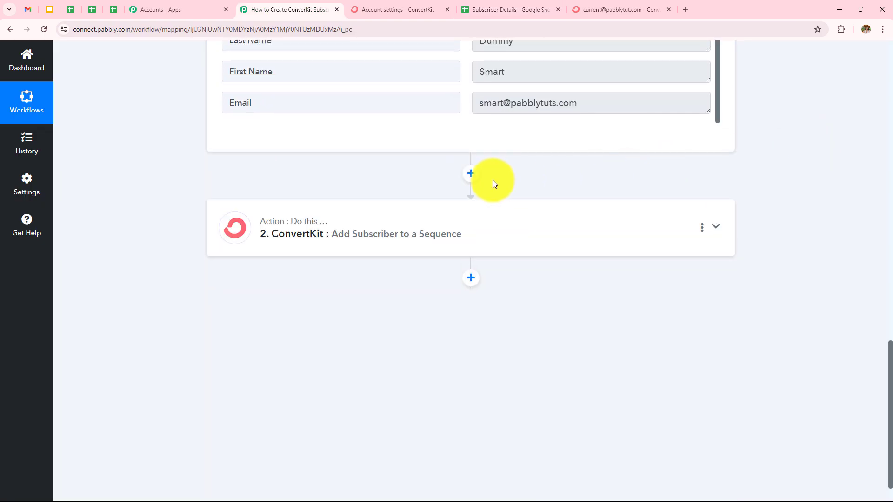
pyautogui.click(474, 231)
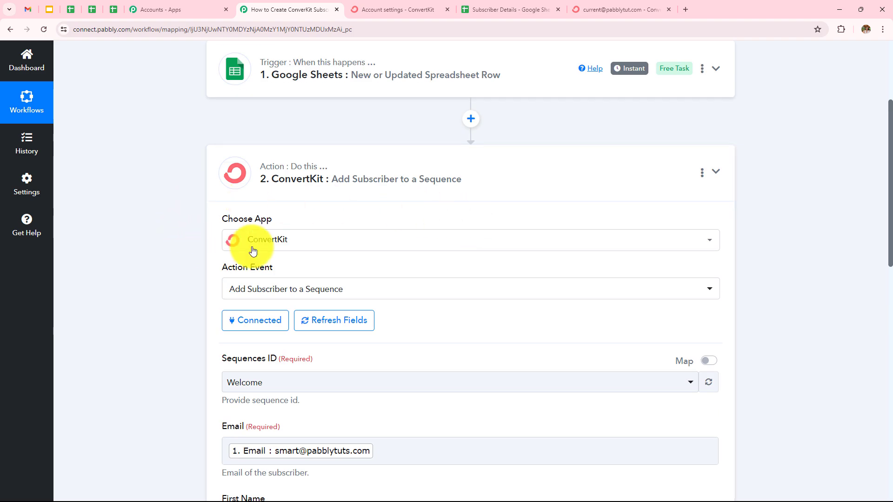
pyautogui.scroll(-1, 384, 207)
pyautogui.scroll(-3, 385, 207)
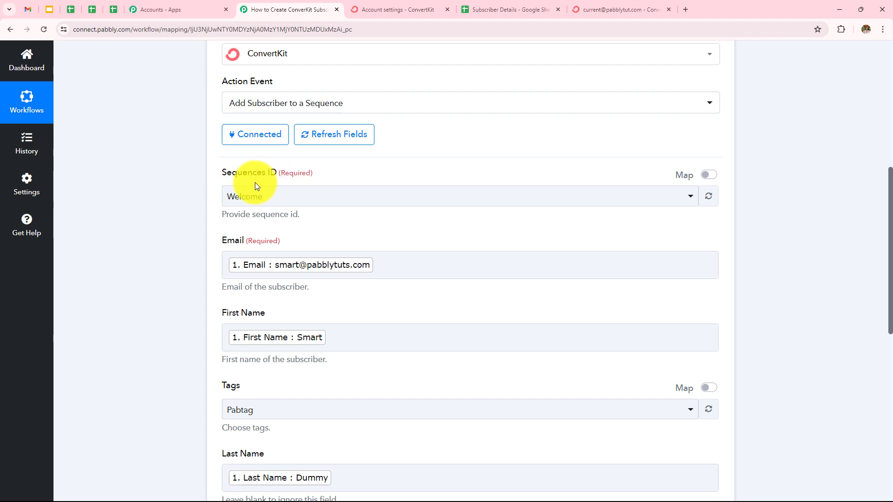
pyautogui.scroll(-4, 293, 192)
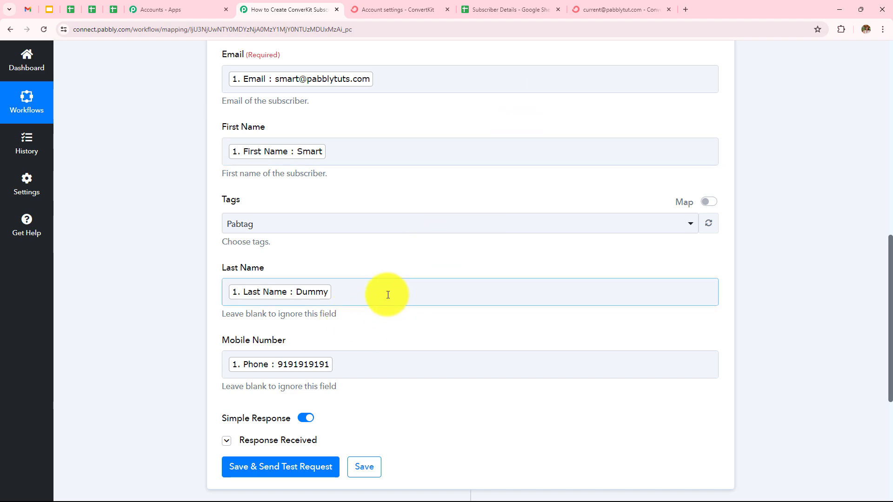
# Step: Check the Confirmed Subscribers list in ConvertKit, and return to the Pabbly Connect workflow overview
pyautogui.click(590, 9)
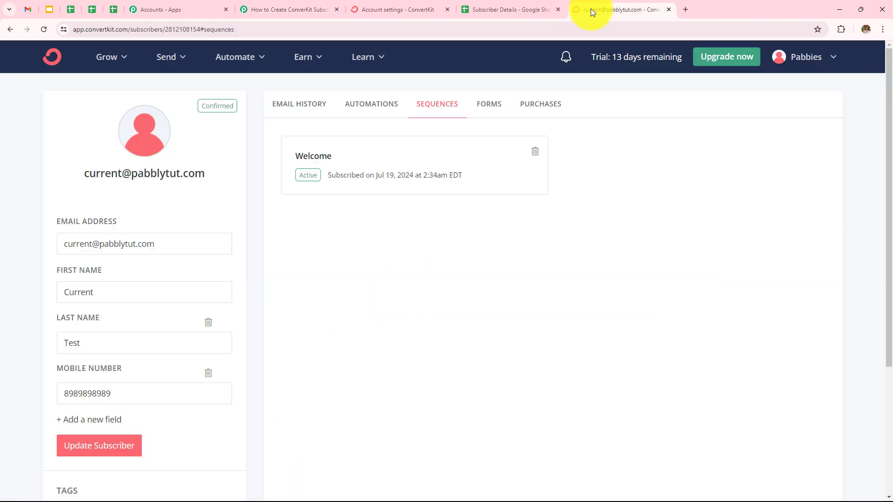
pyautogui.click(18, 39)
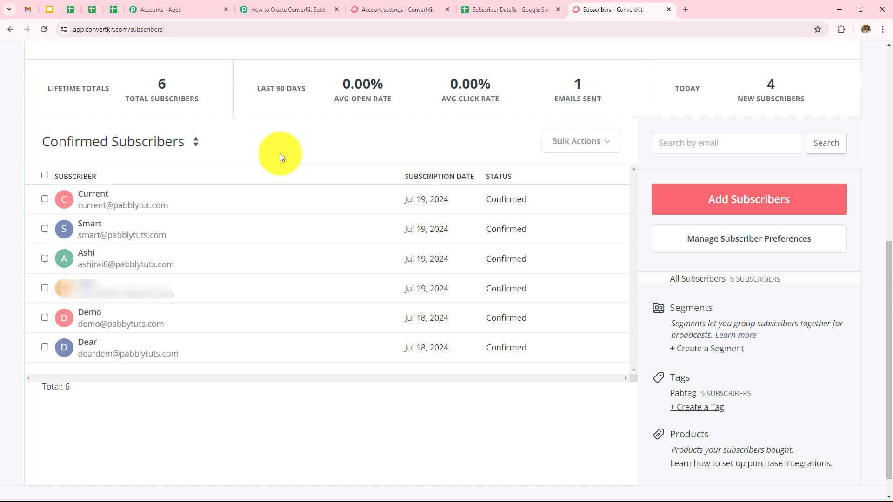
pyautogui.click(266, 9)
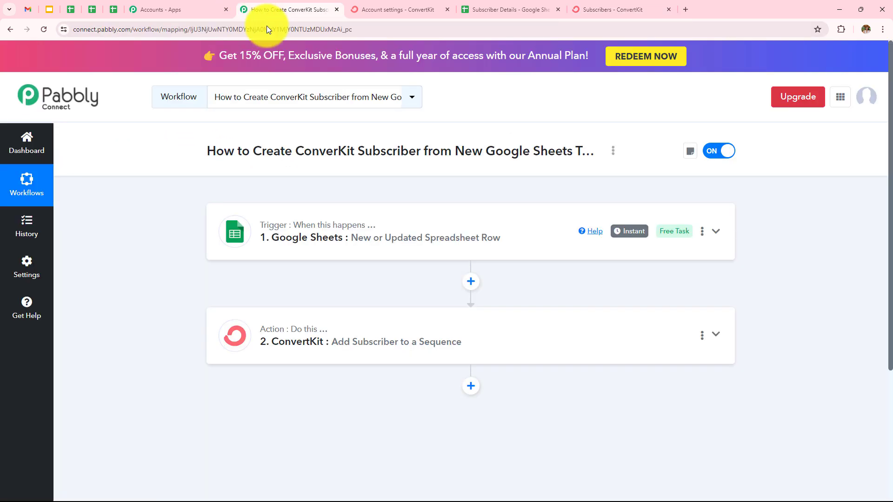